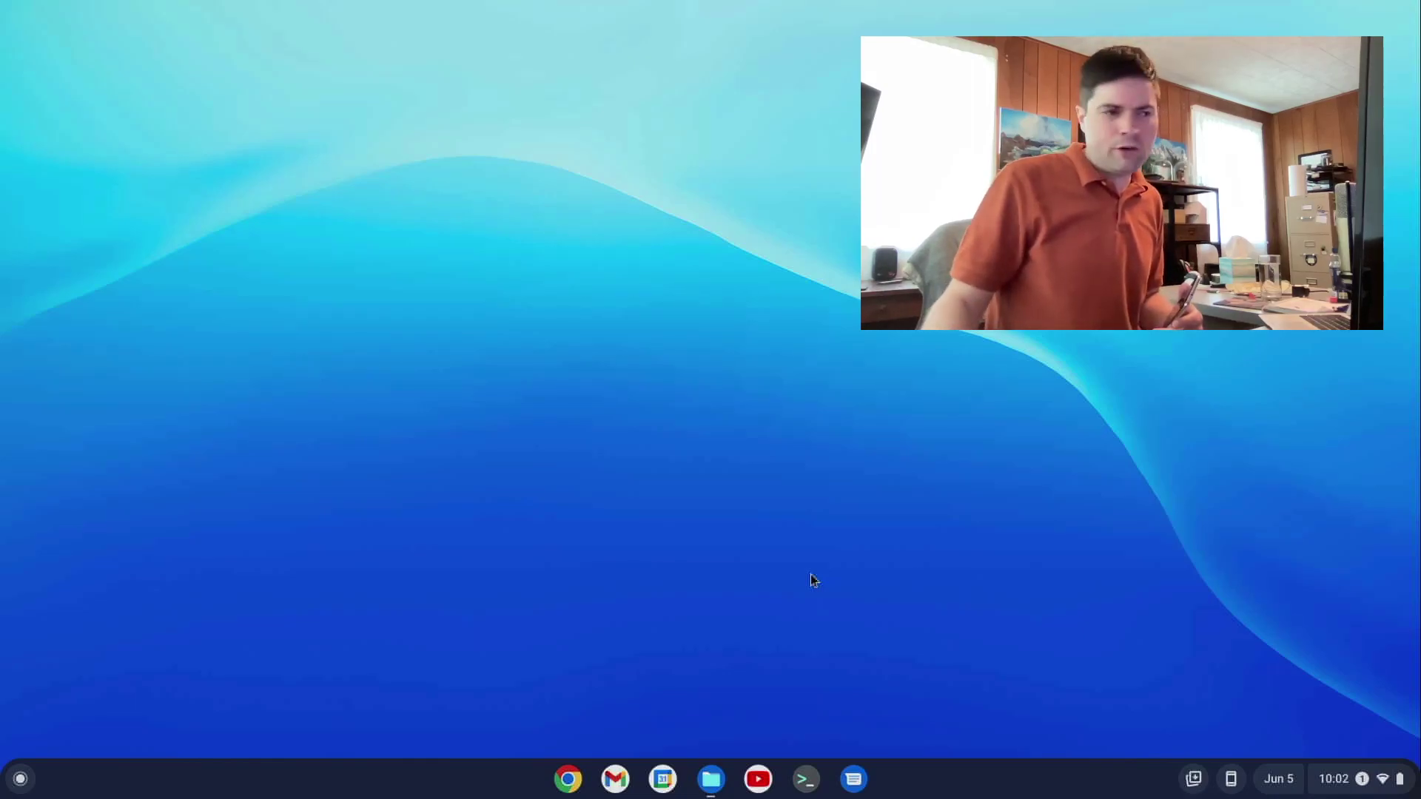
# Step: Open Phone Hub for the moto g fast, close it, then reopen it showing 98% battery
pyautogui.click(1228, 779)
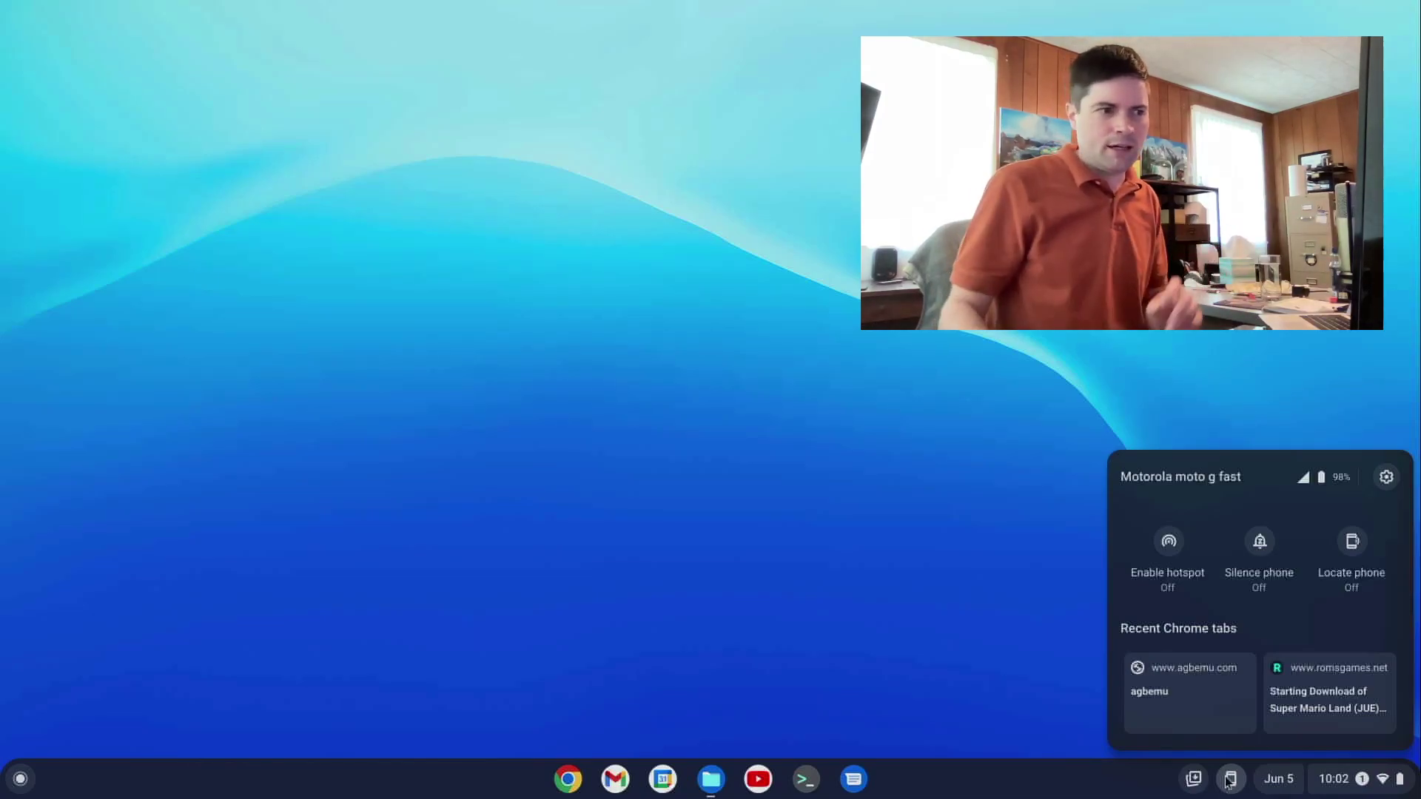
pyautogui.click(1228, 780)
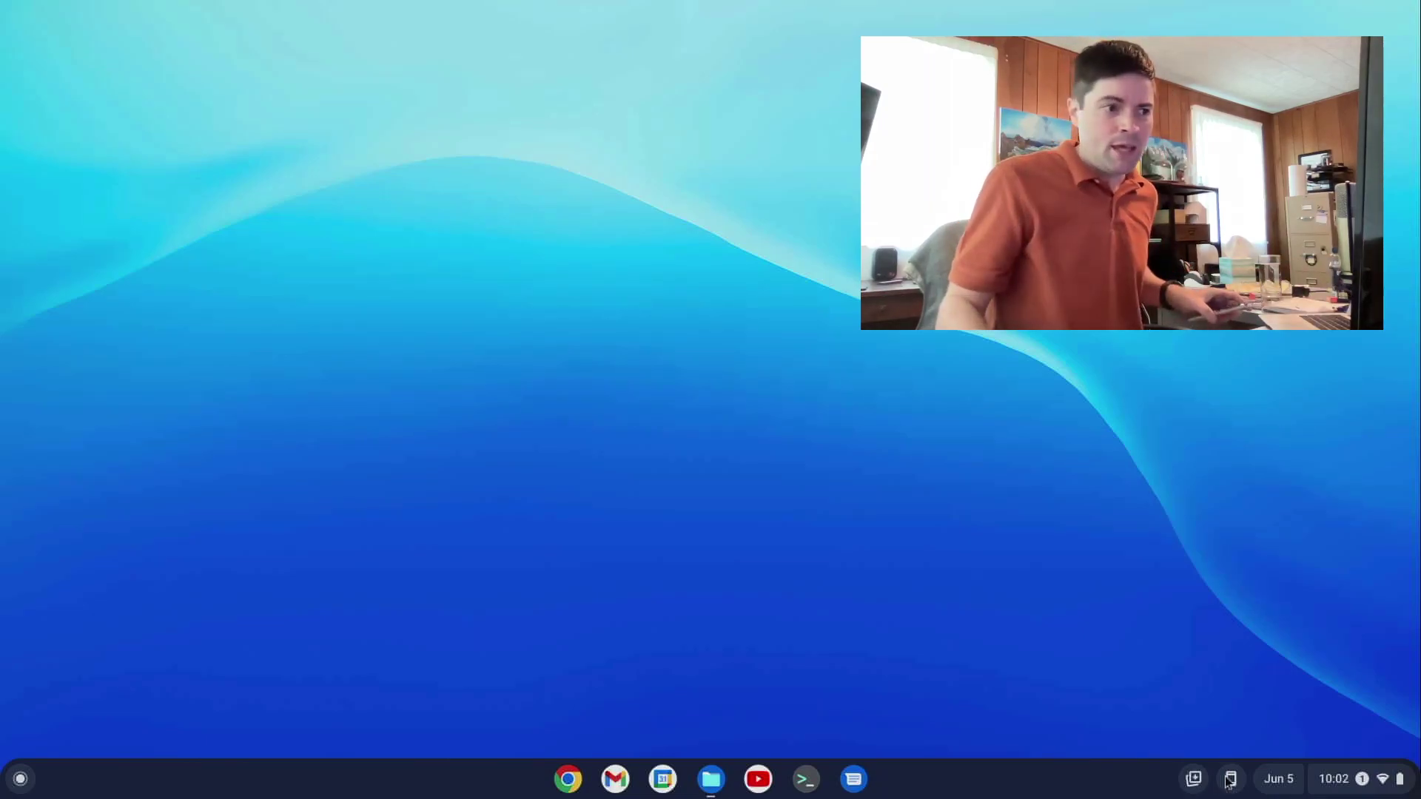
pyautogui.click(1229, 780)
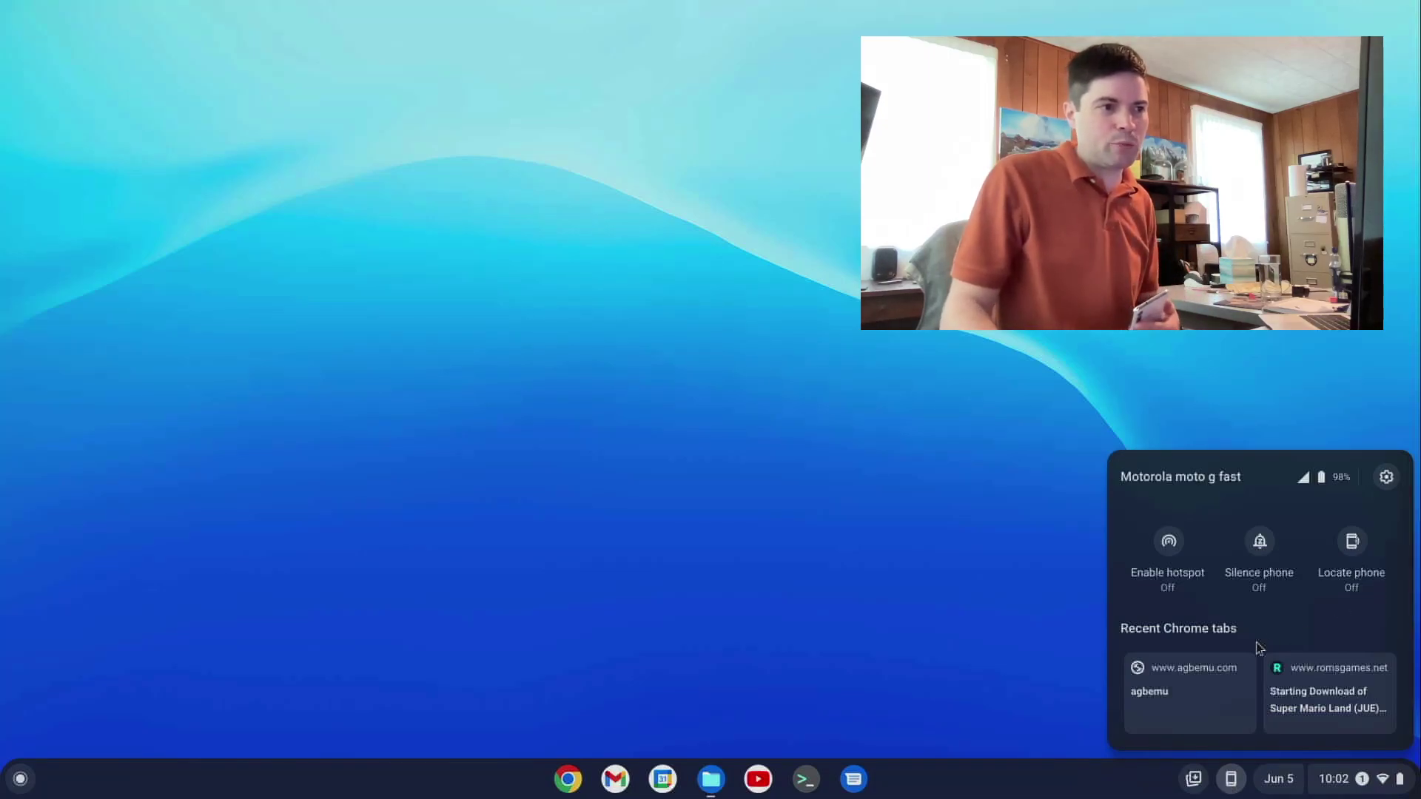
# Step: Open the phone's recent agbemu tab on the Chromebook, shrink its window, then close it
pyautogui.click(1193, 694)
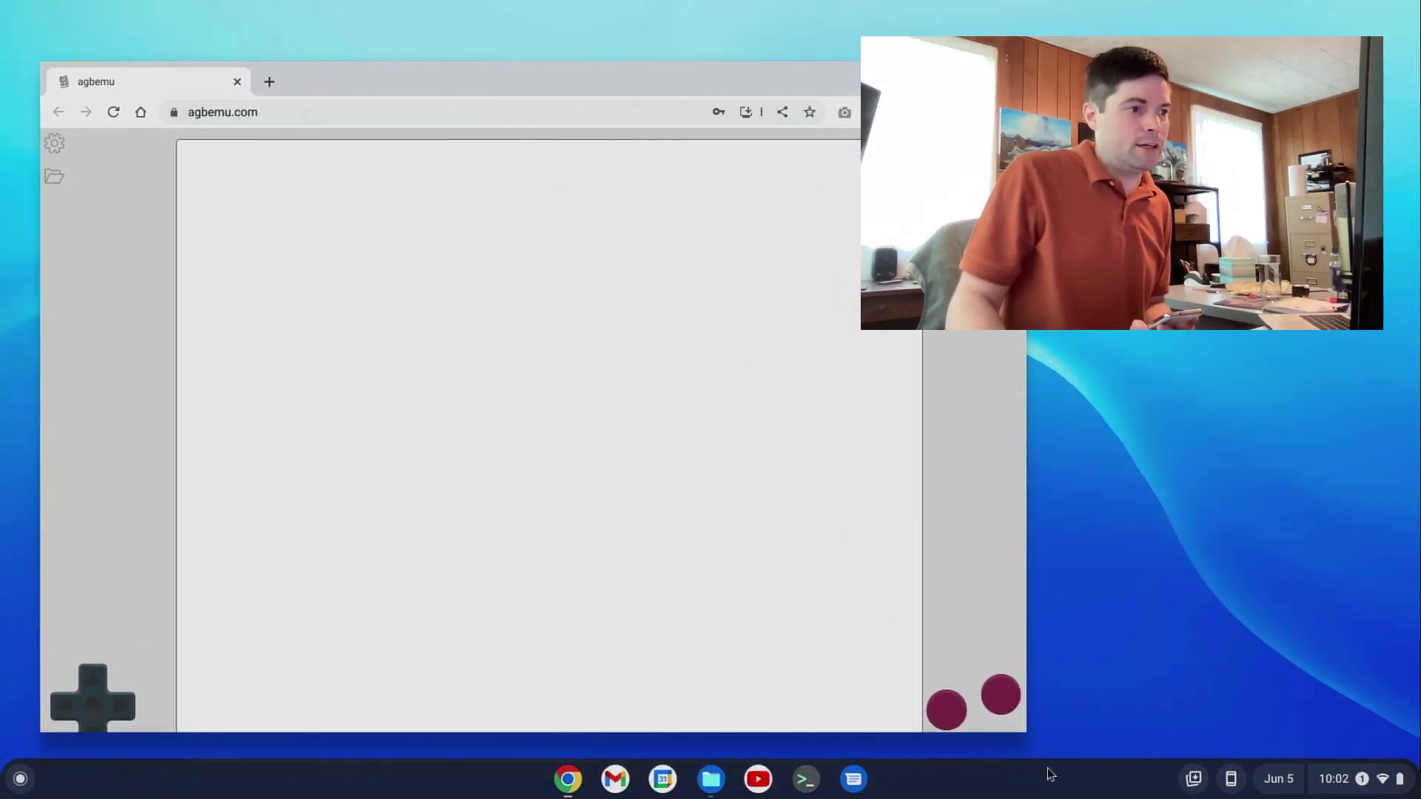
pyautogui.moveTo(1029, 744); pyautogui.dragTo(590, 598)
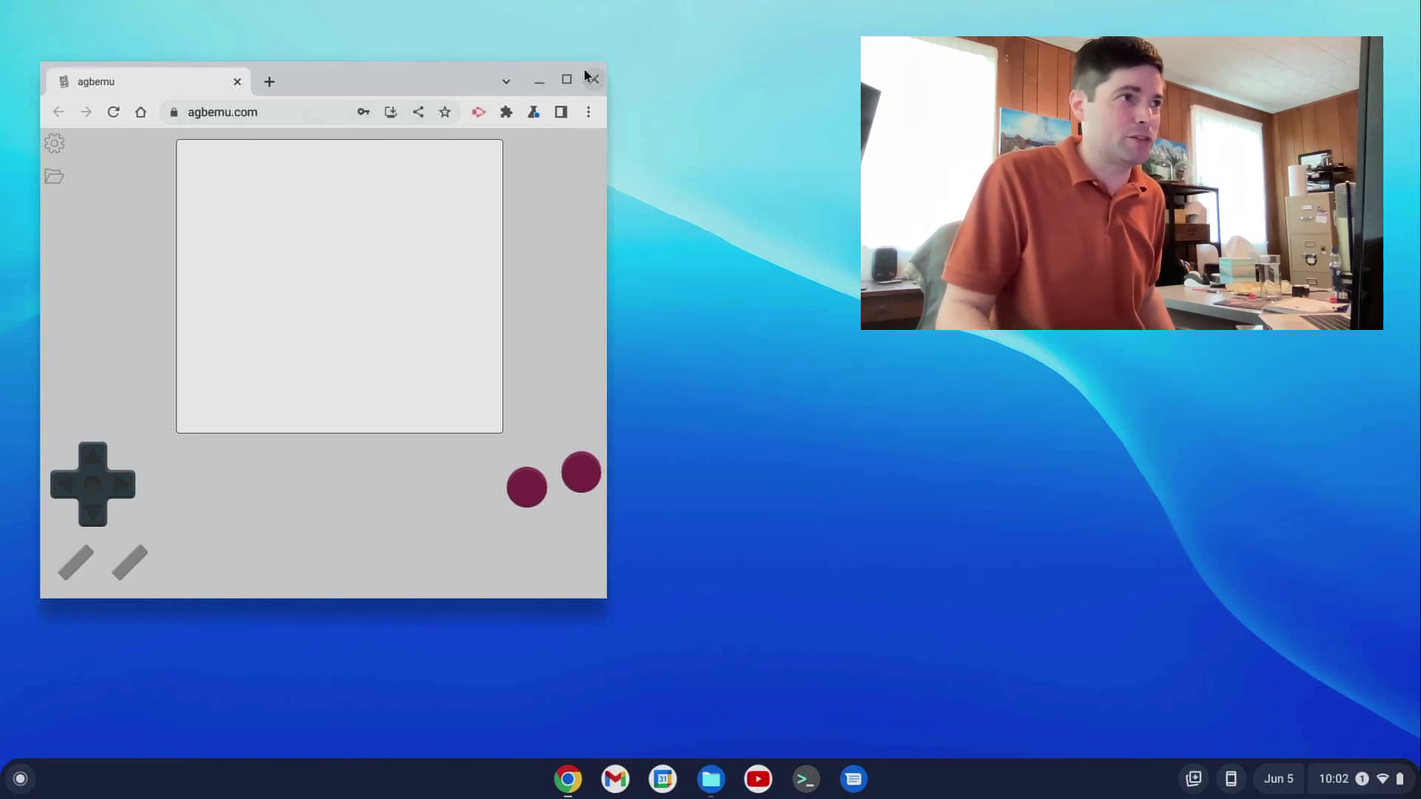
pyautogui.click(594, 81)
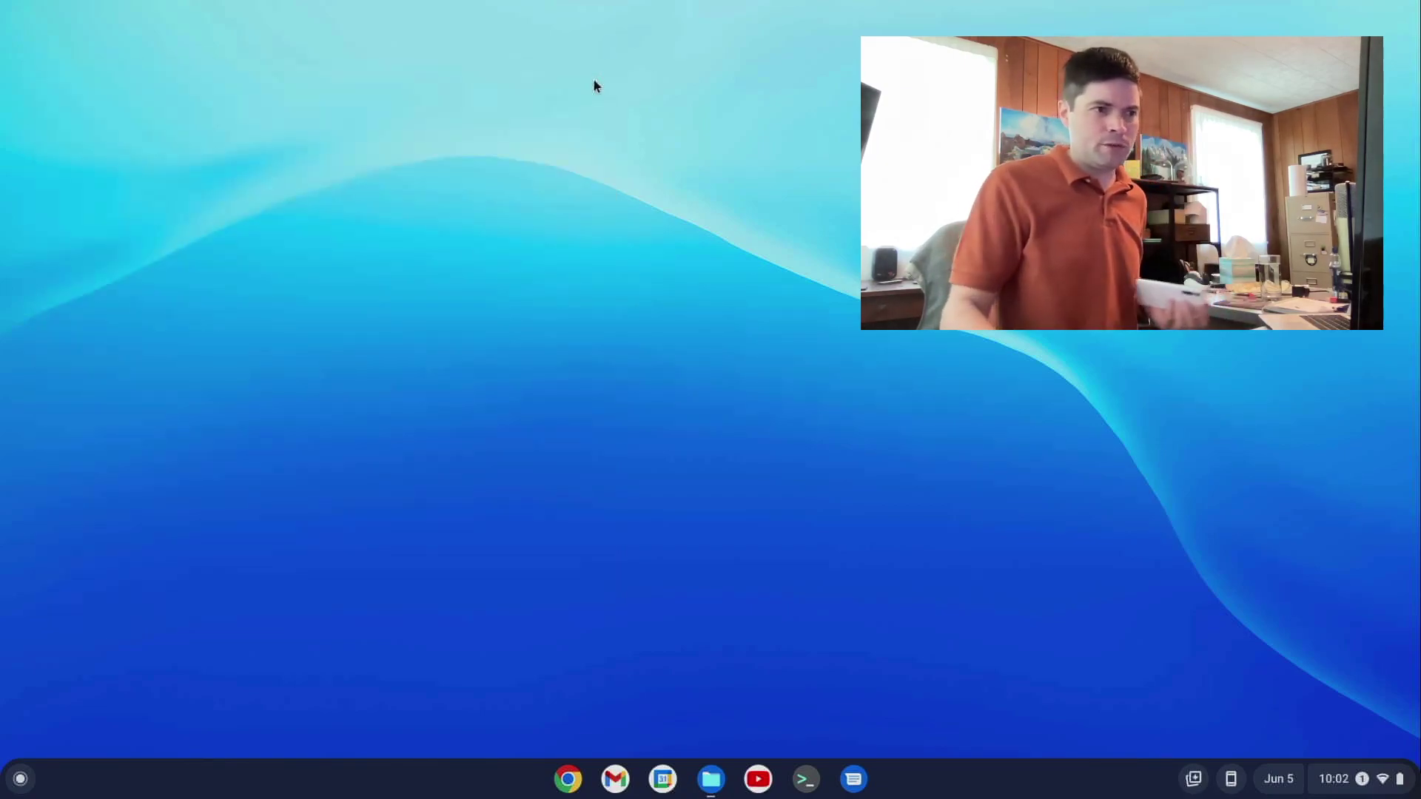
# Step: Reopen Phone Hub and try turning on the phone's hotspot
pyautogui.click(1230, 779)
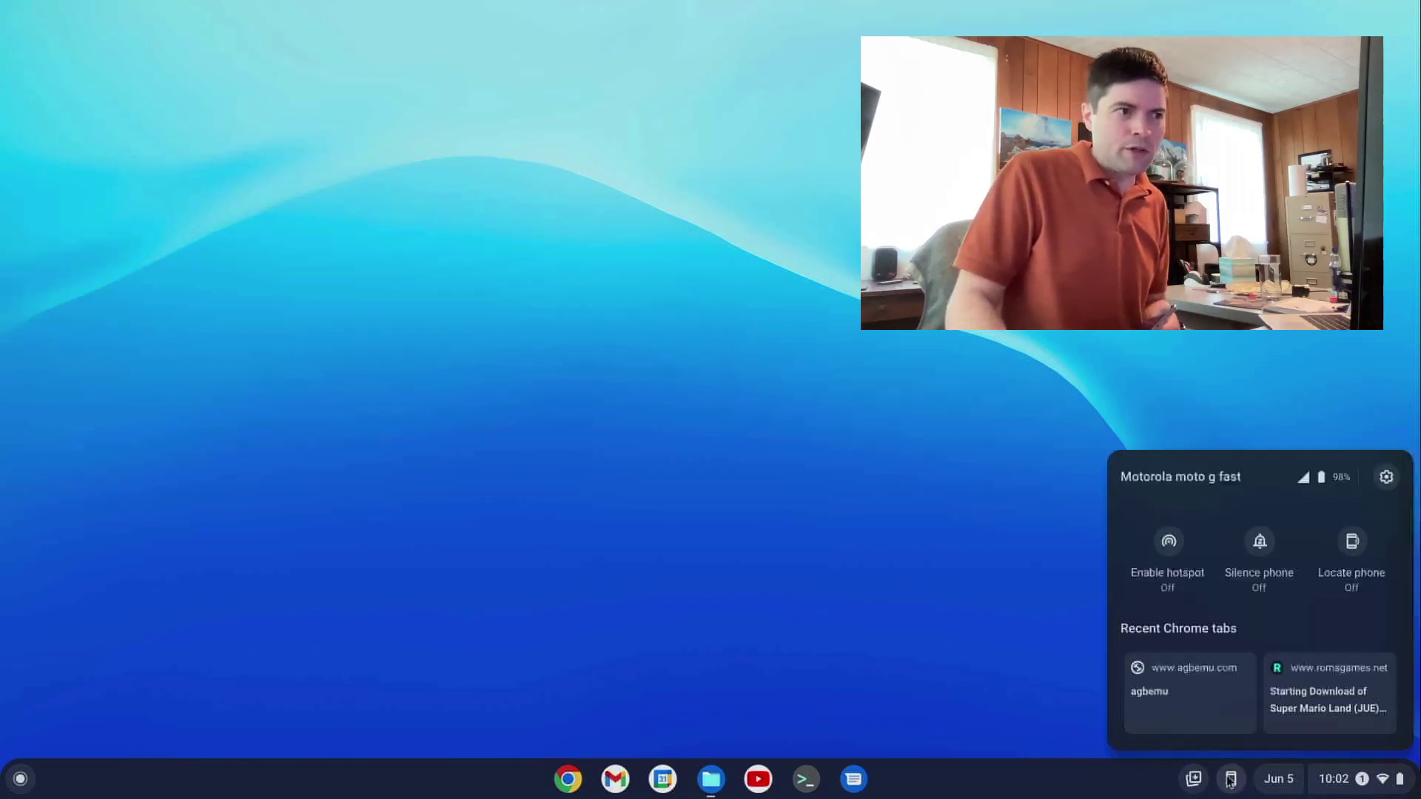
pyautogui.click(1170, 543)
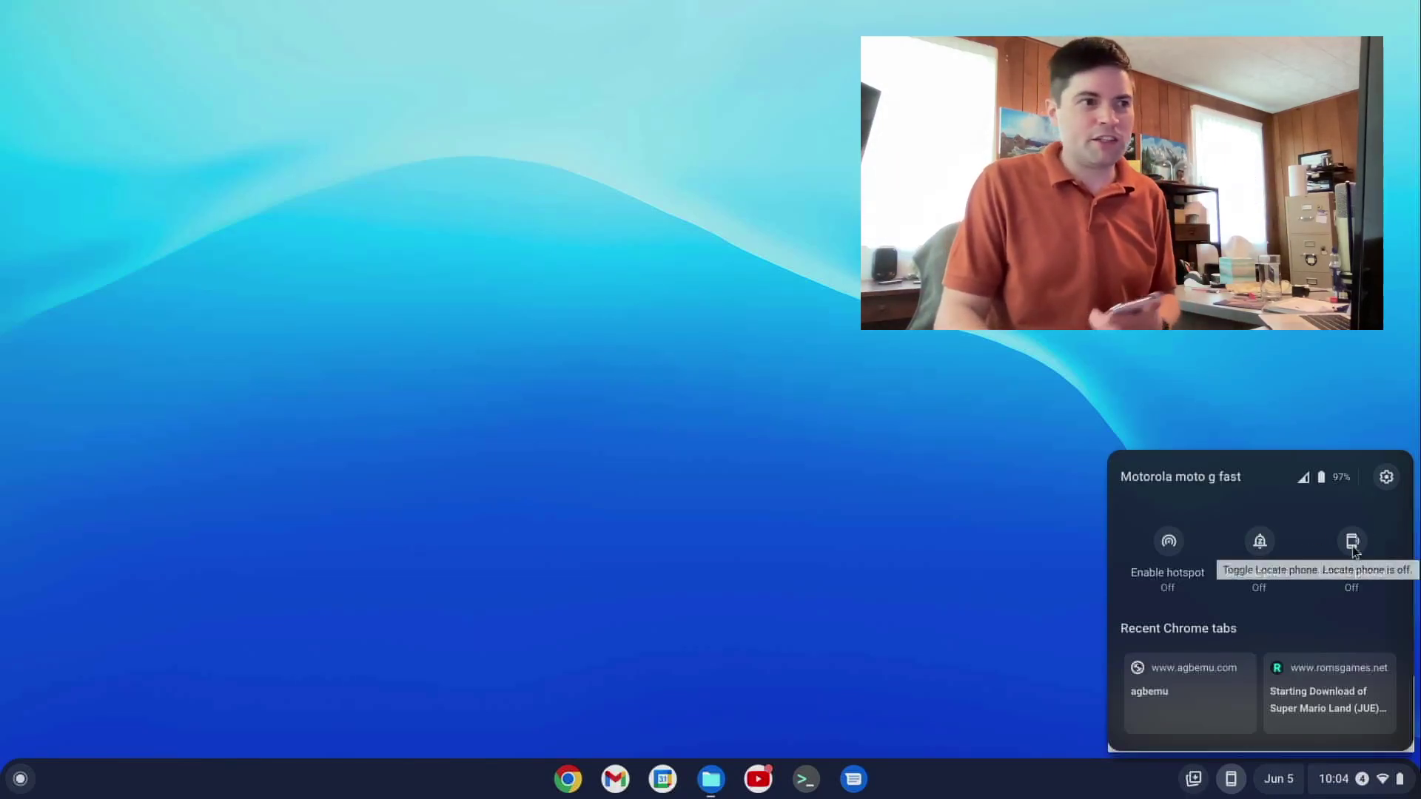
# Step: Ring the moto g fast with Locate phone, stop it, and open its connected-device settings
pyautogui.click(1353, 544)
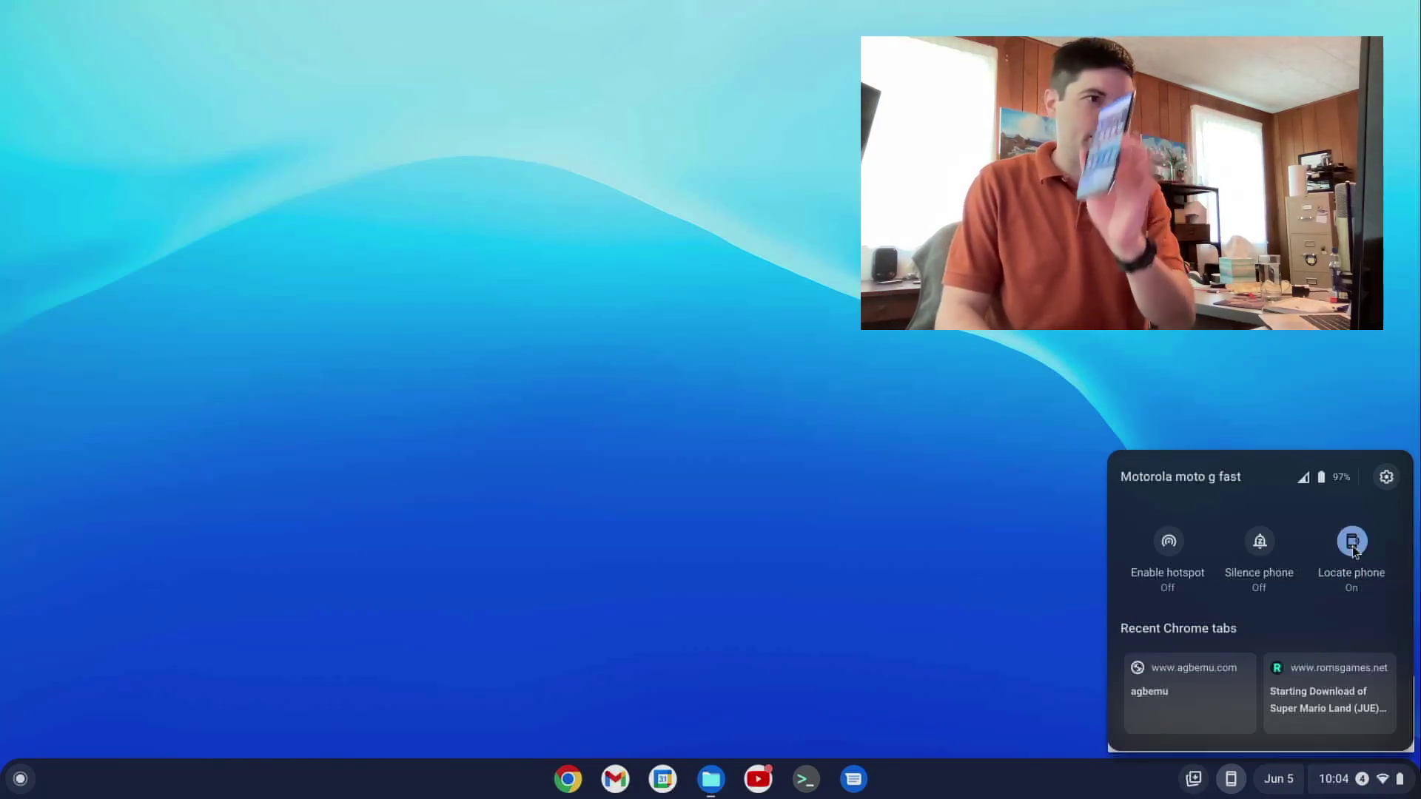
pyautogui.click(1353, 544)
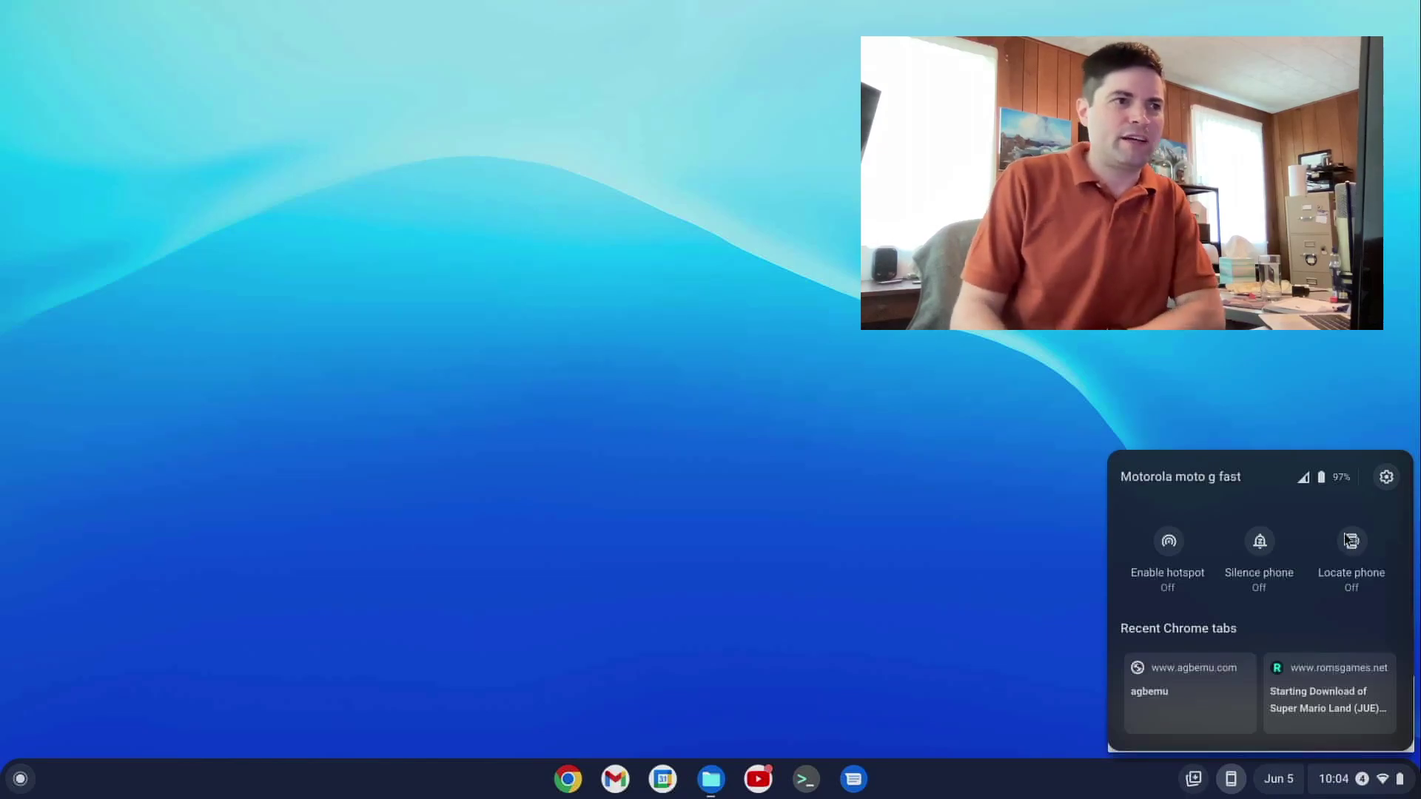
pyautogui.click(1388, 477)
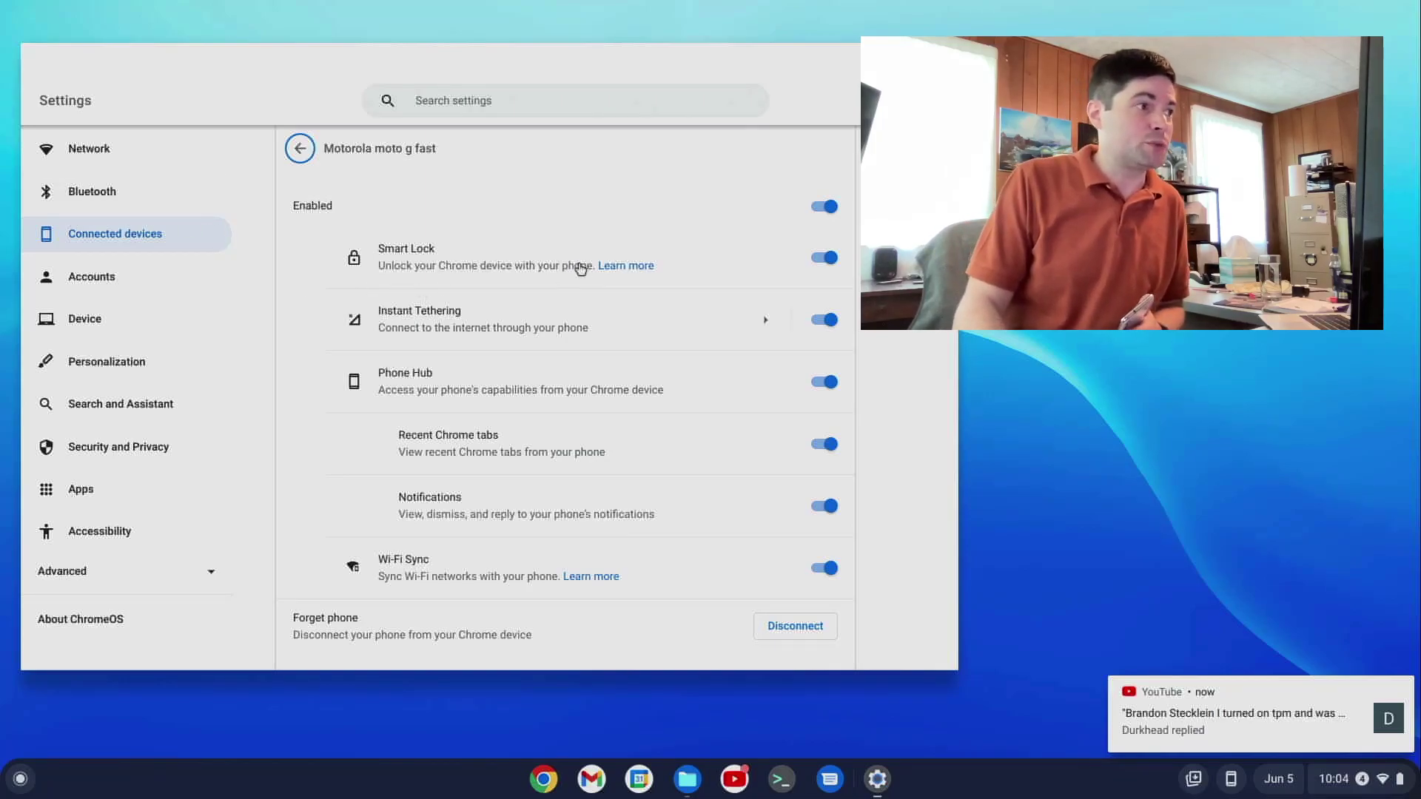
# Step: Read Smart Lock's Learn more help down to Set up Smart Lock, then move that window aside
pyautogui.click(604, 266)
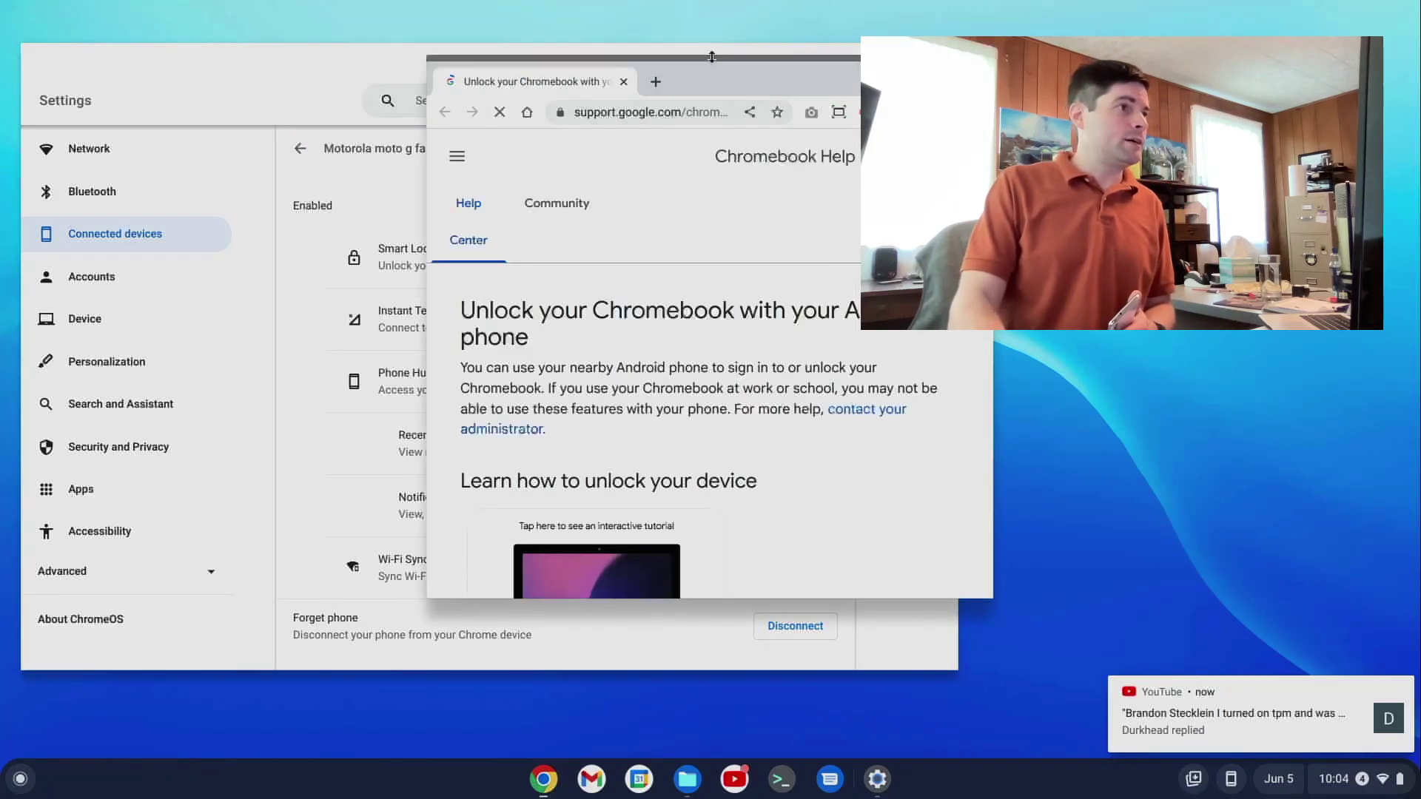
pyautogui.scroll(-10, 526, 426)
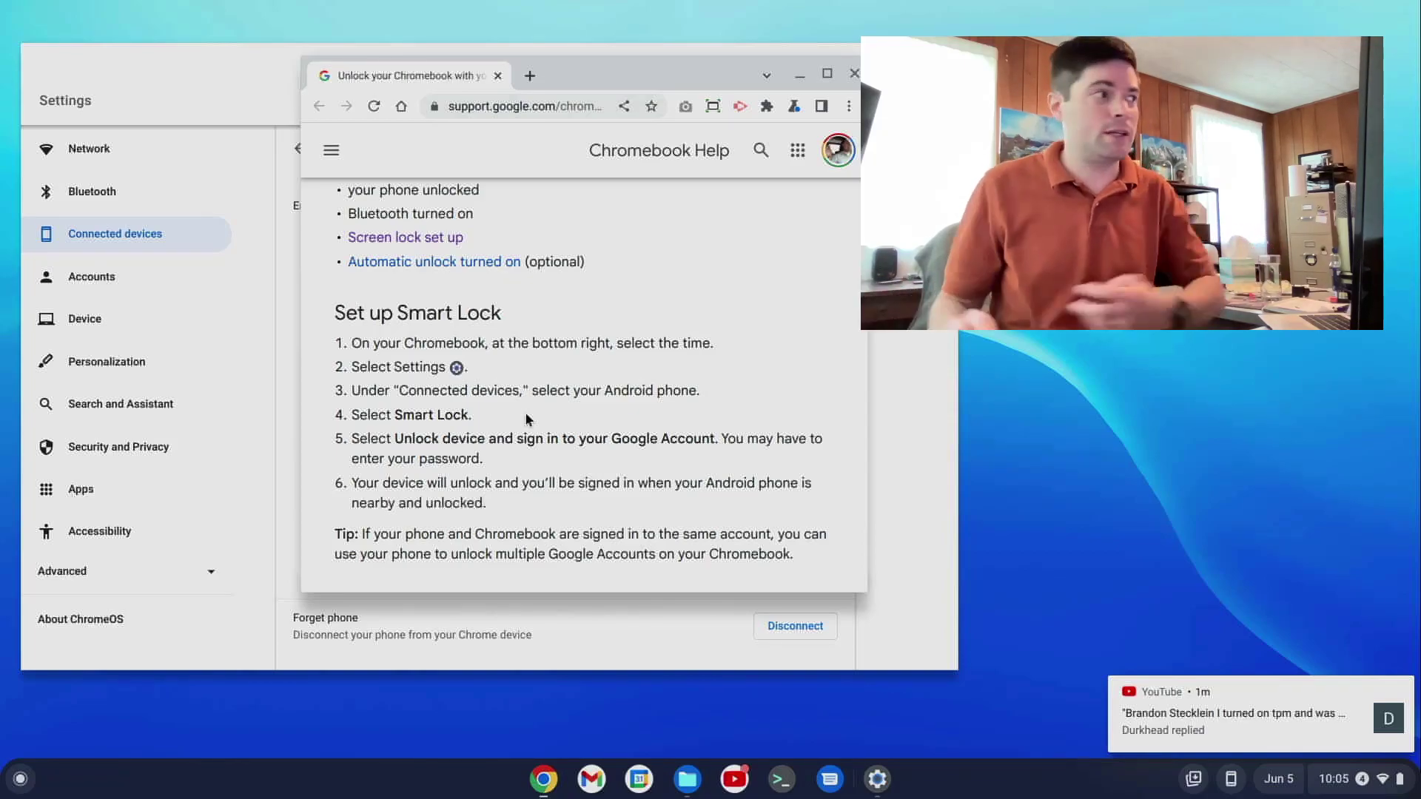
pyautogui.moveTo(664, 80); pyautogui.dragTo(575, 105)
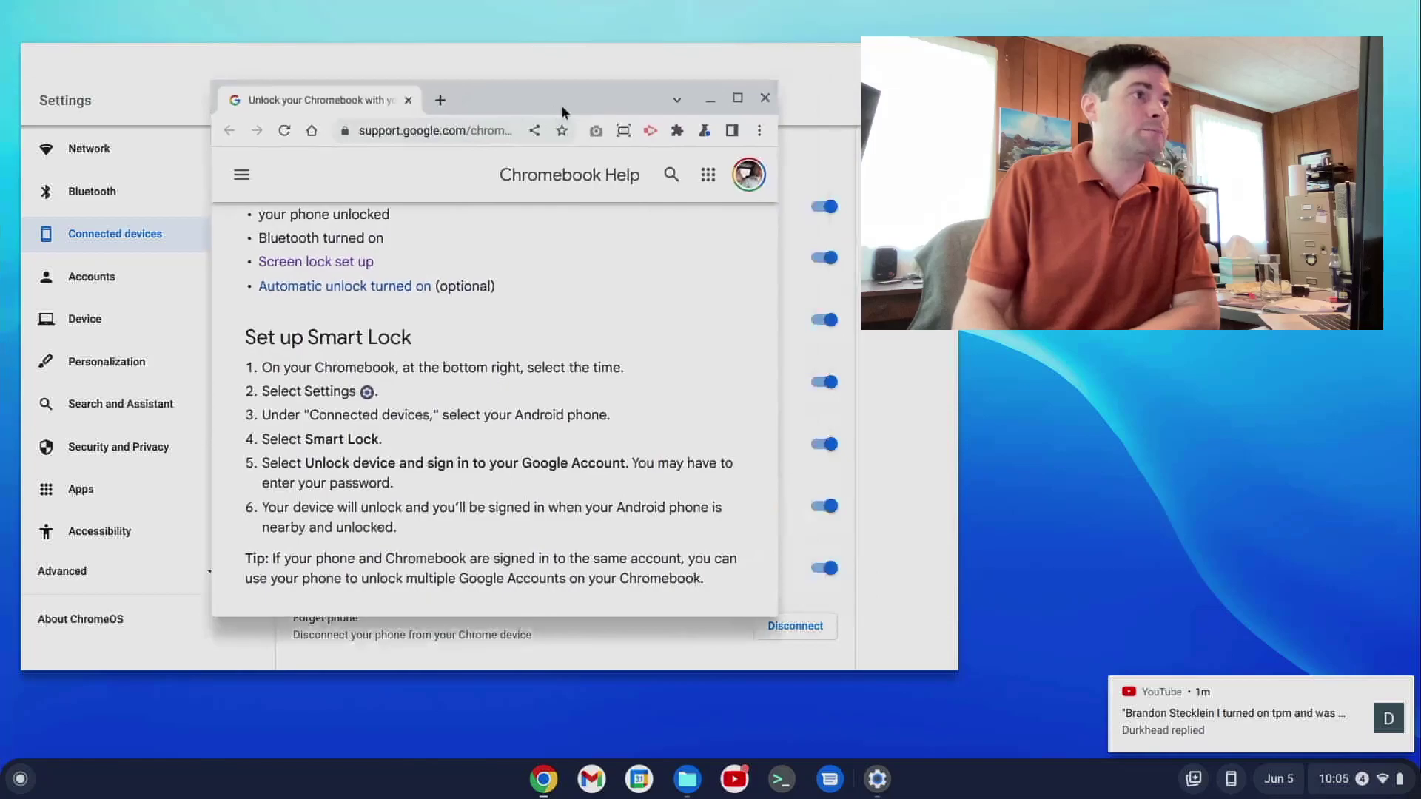
pyautogui.click(765, 97)
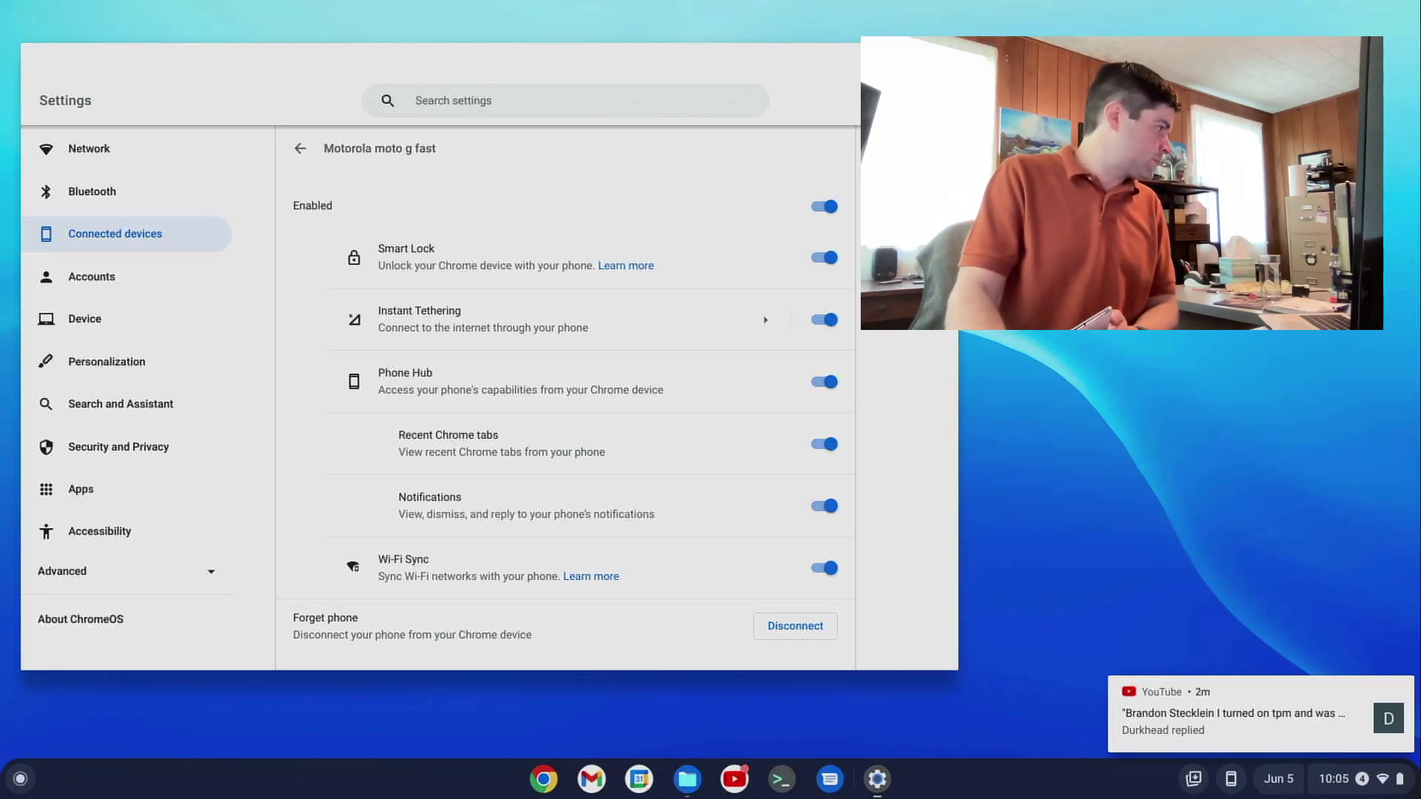
# Step: In Files, browse to dosbox › c › BEYONDTI and bring up the actions for BEYOND.000
pyautogui.click(687, 779)
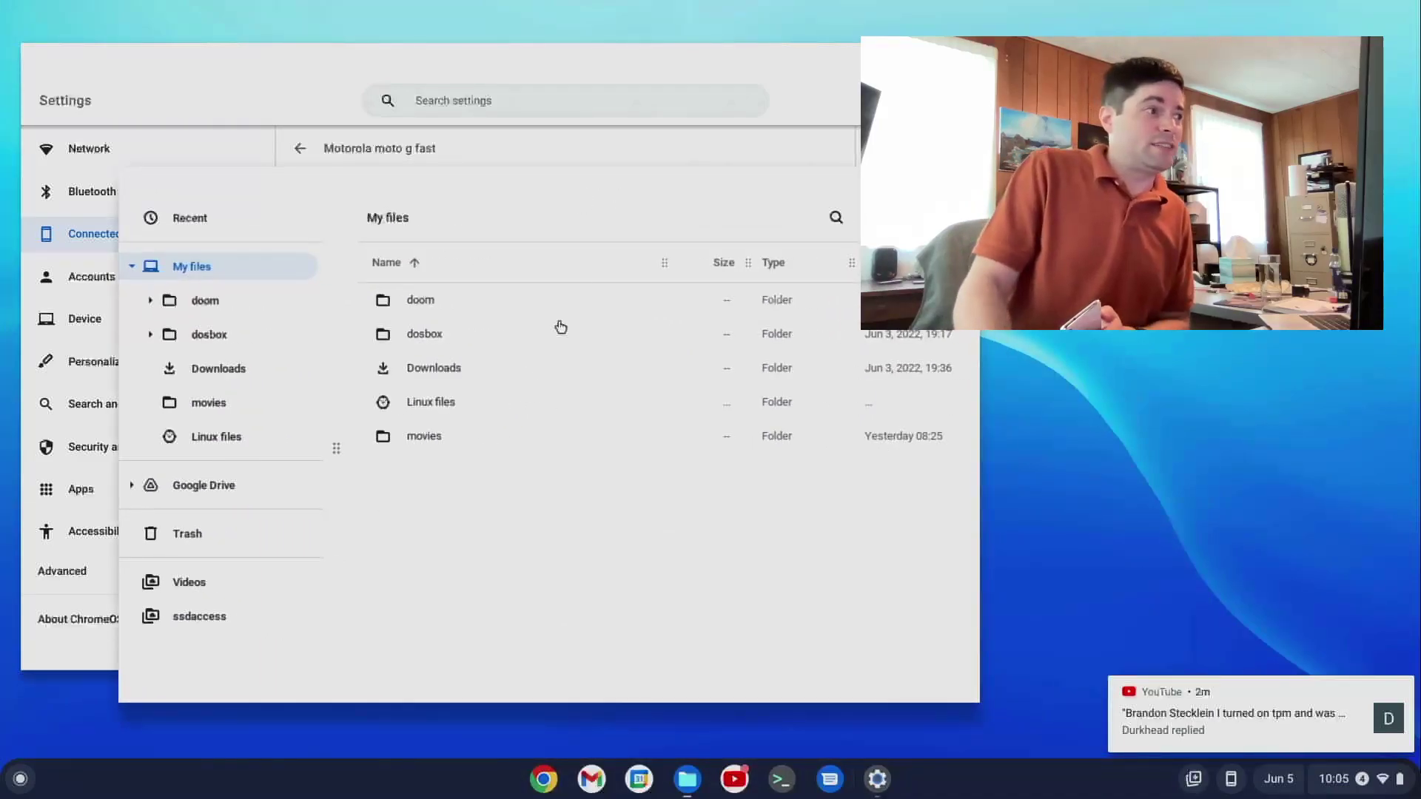
pyautogui.doubleClick(402, 342)
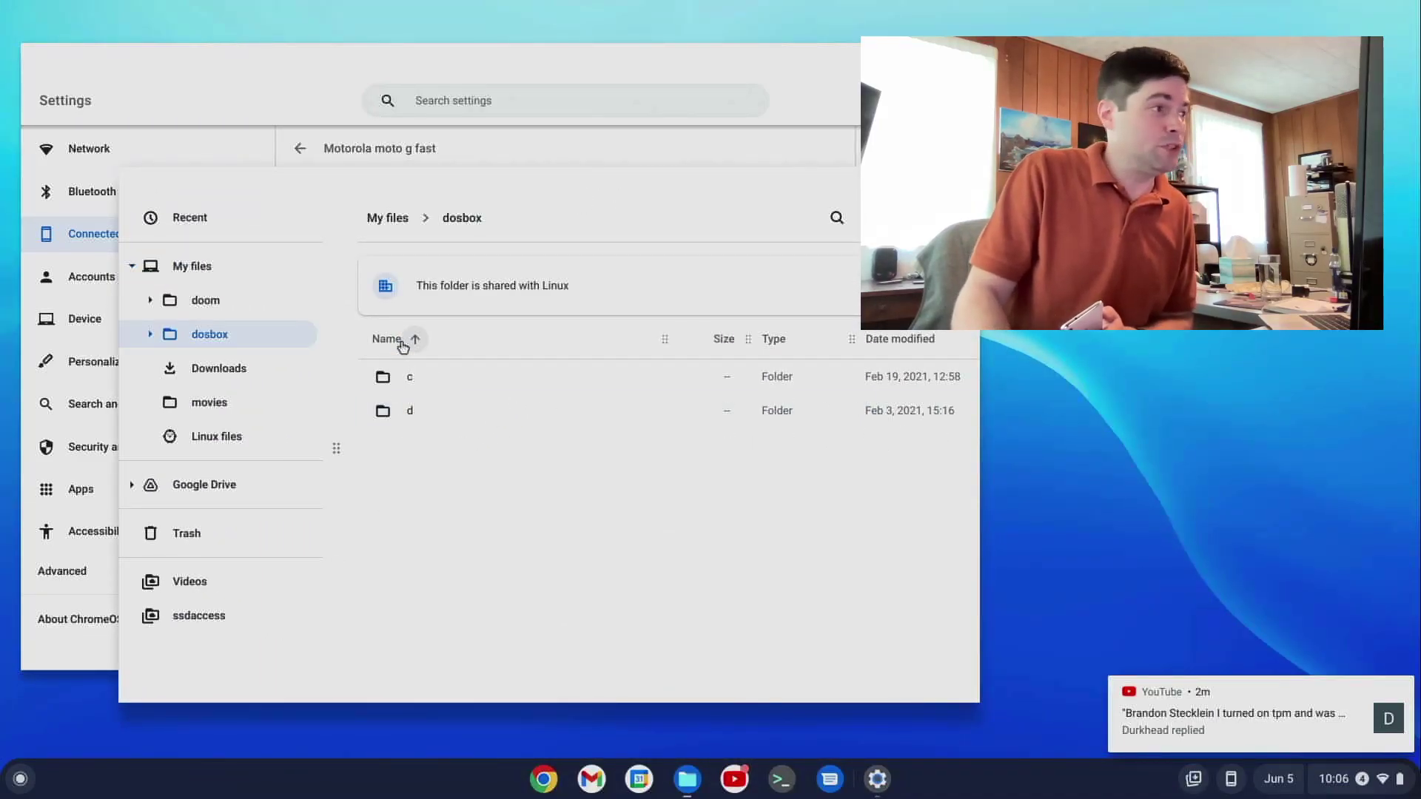
pyautogui.doubleClick(420, 383)
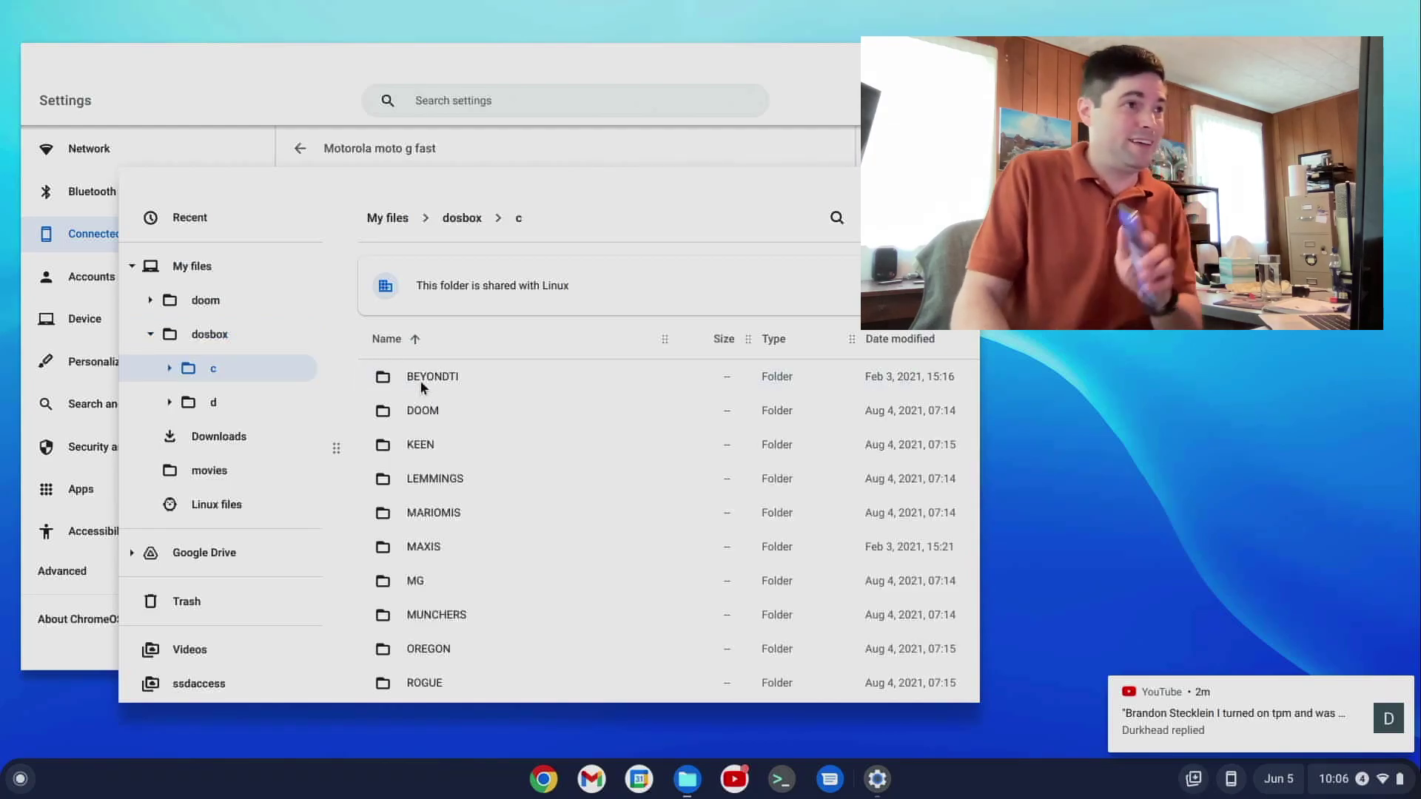
pyautogui.doubleClick(424, 379)
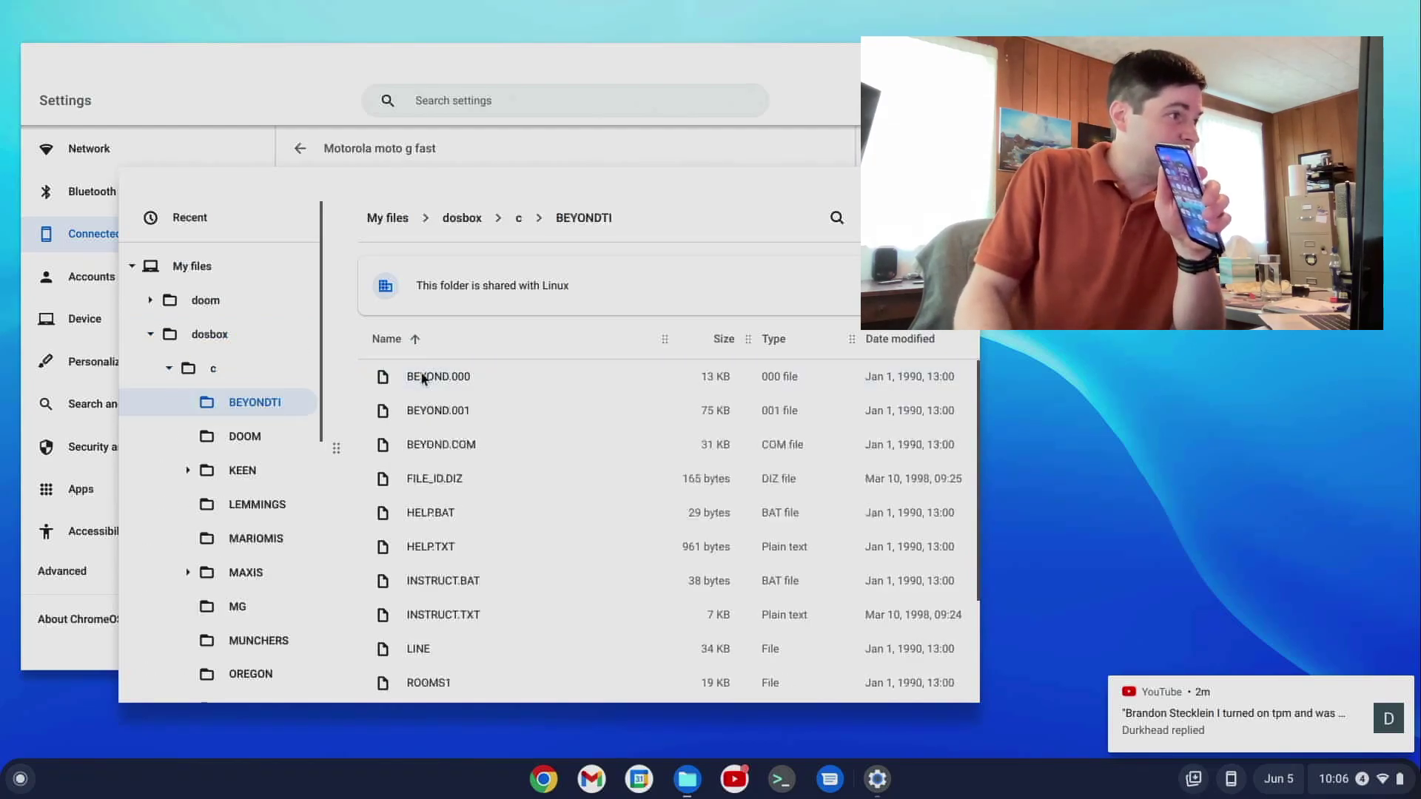
pyautogui.rightClick(428, 383)
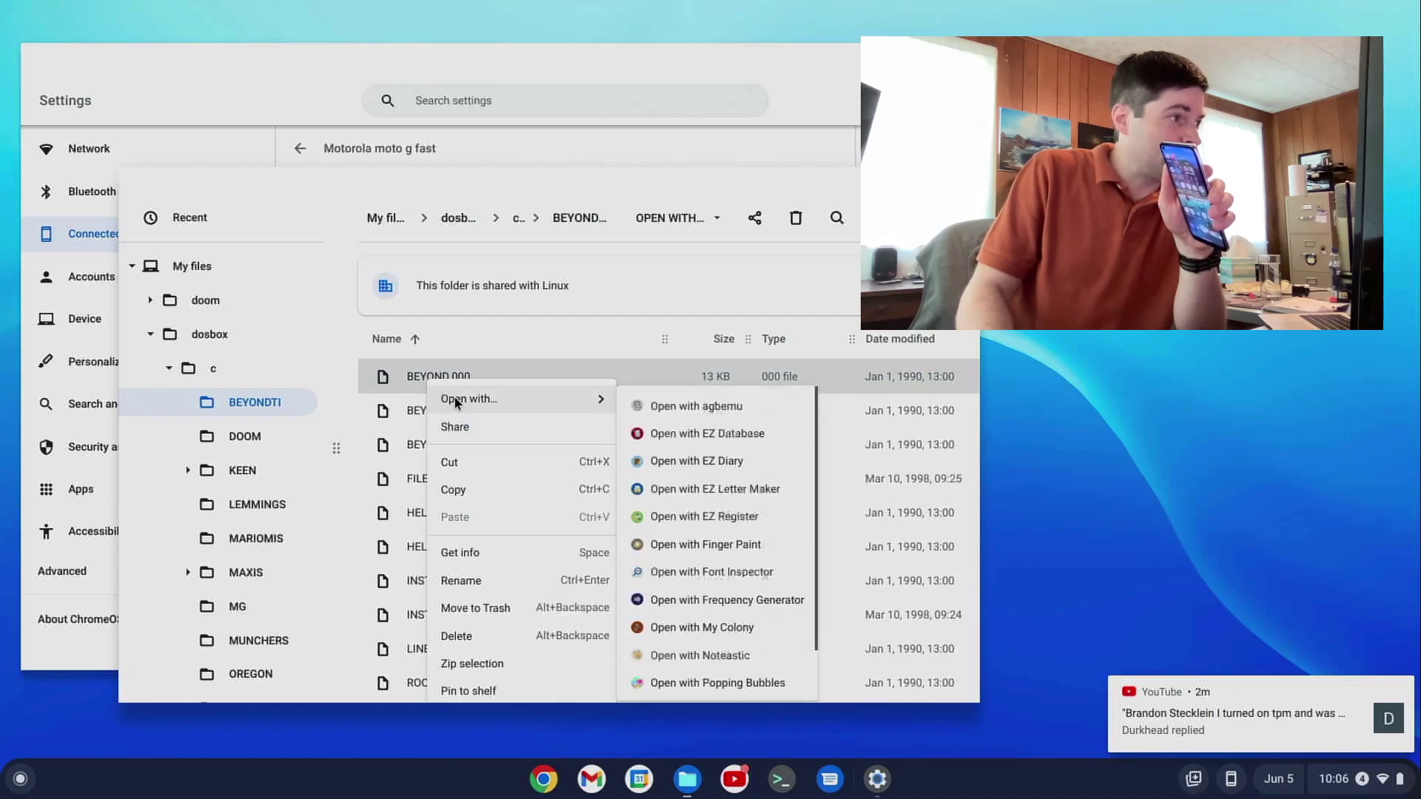
# Step: Send BEYOND.000 to the phone via Nearby Share, confirming setup and choosing the phone as recipient
pyautogui.click(475, 423)
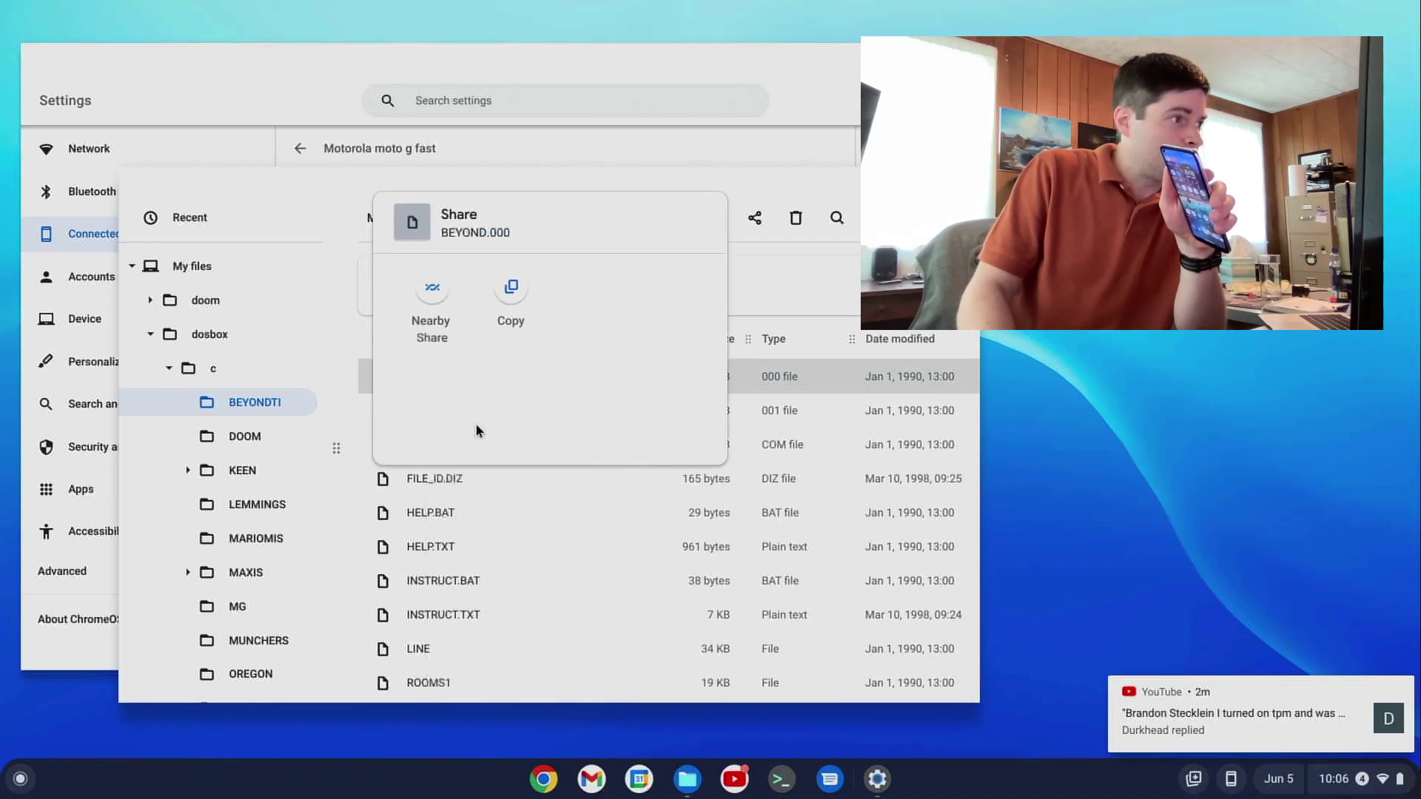
pyautogui.click(421, 300)
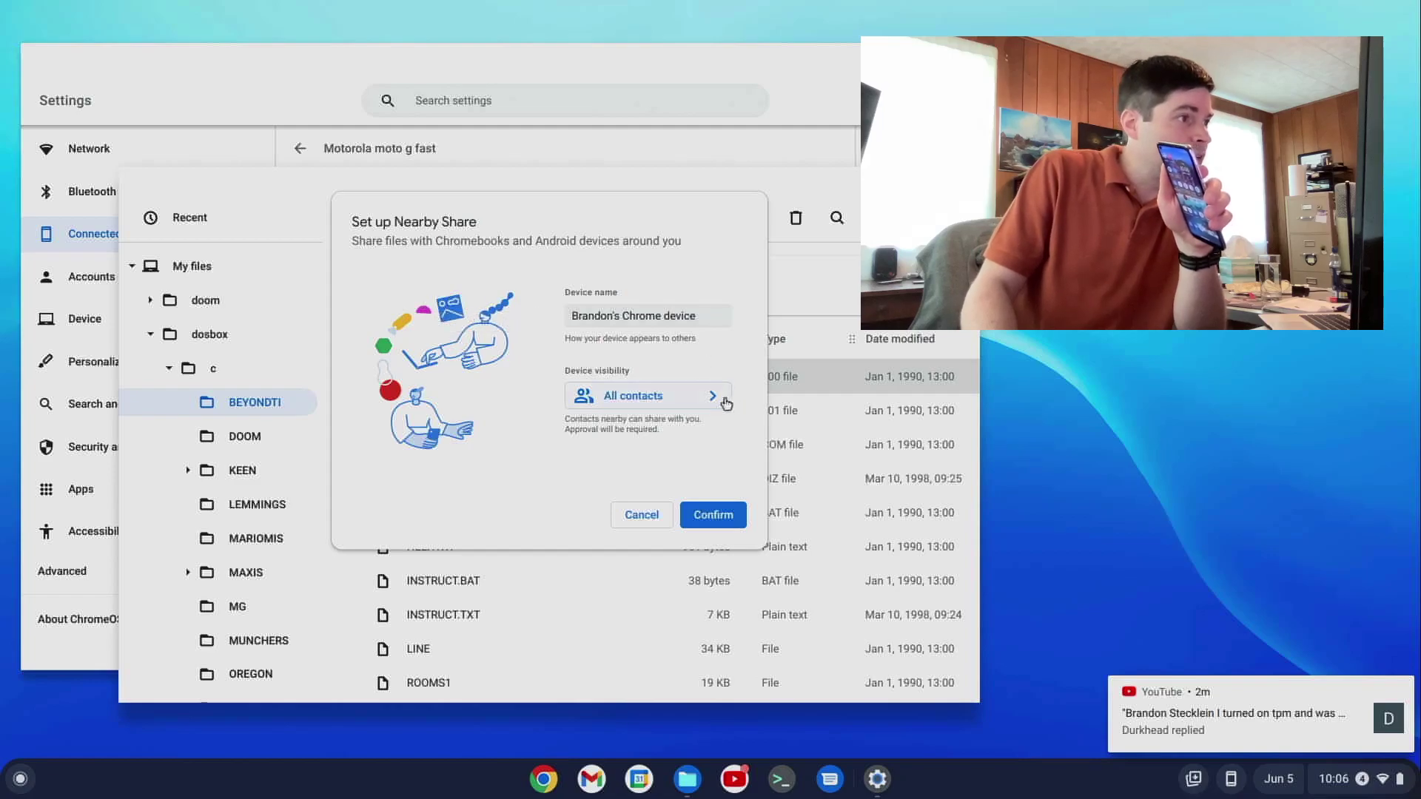
pyautogui.click(715, 516)
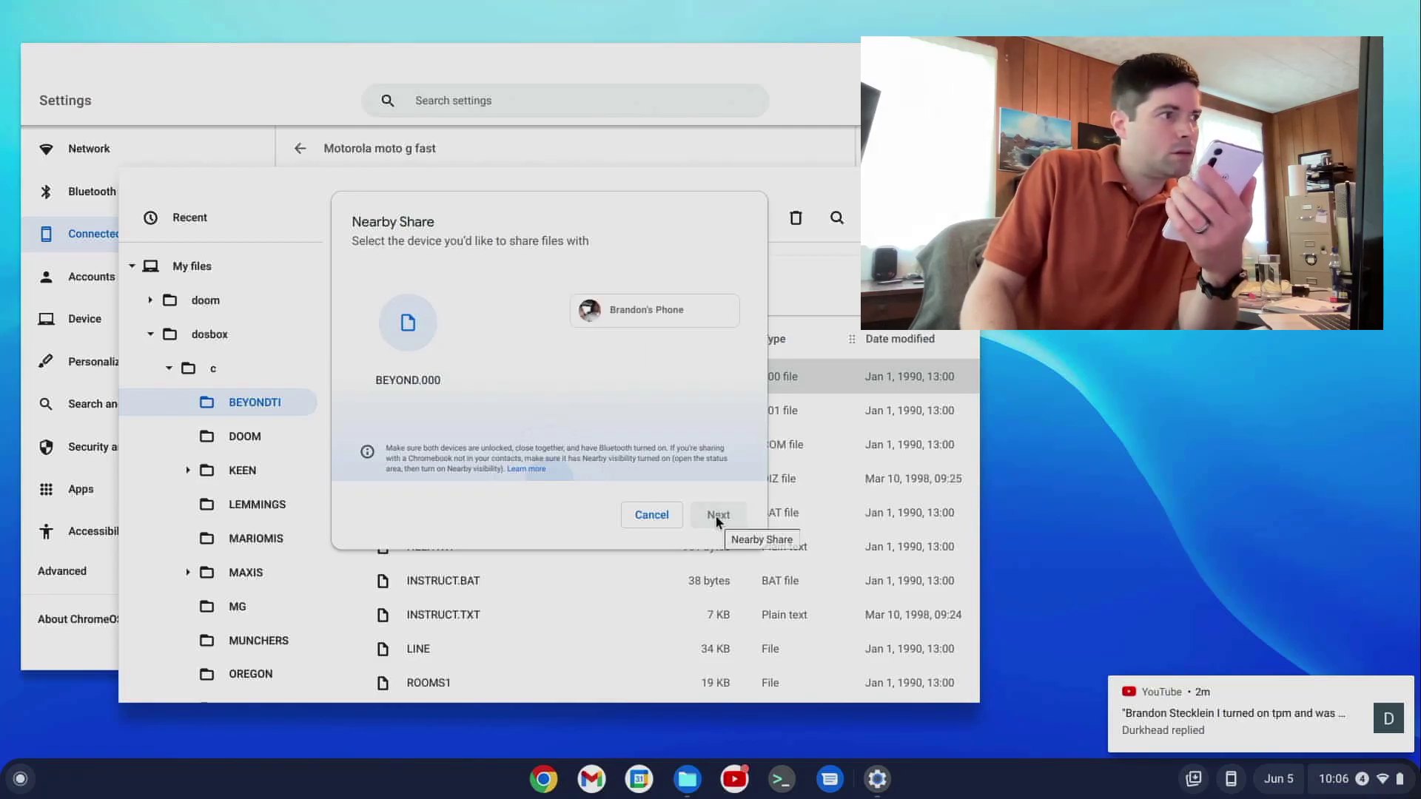
pyautogui.click(633, 310)
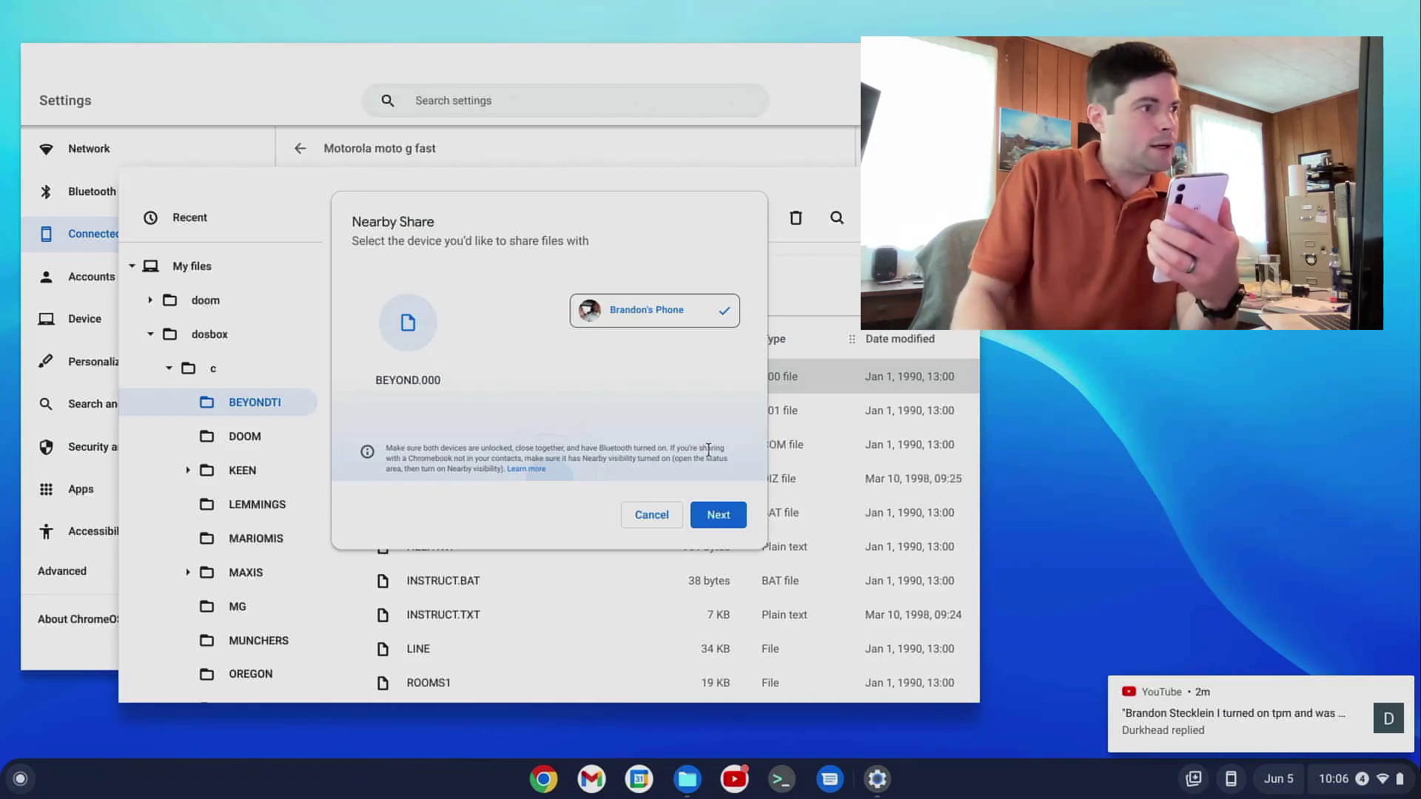
pyautogui.click(716, 518)
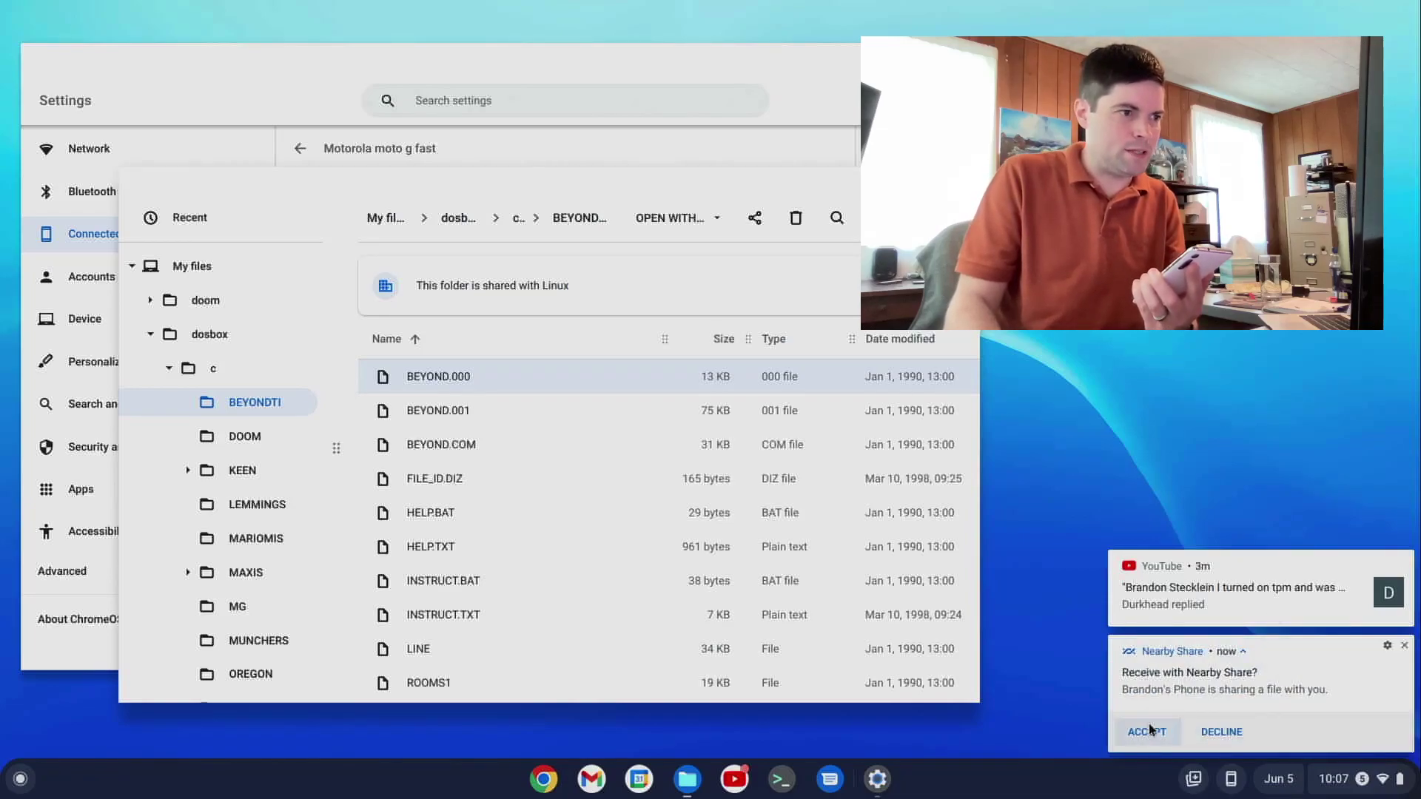
# Step: Accept the incoming Super Mario Land (JUE) (V1.1) !.zip and select it in Downloads
pyautogui.click(1147, 729)
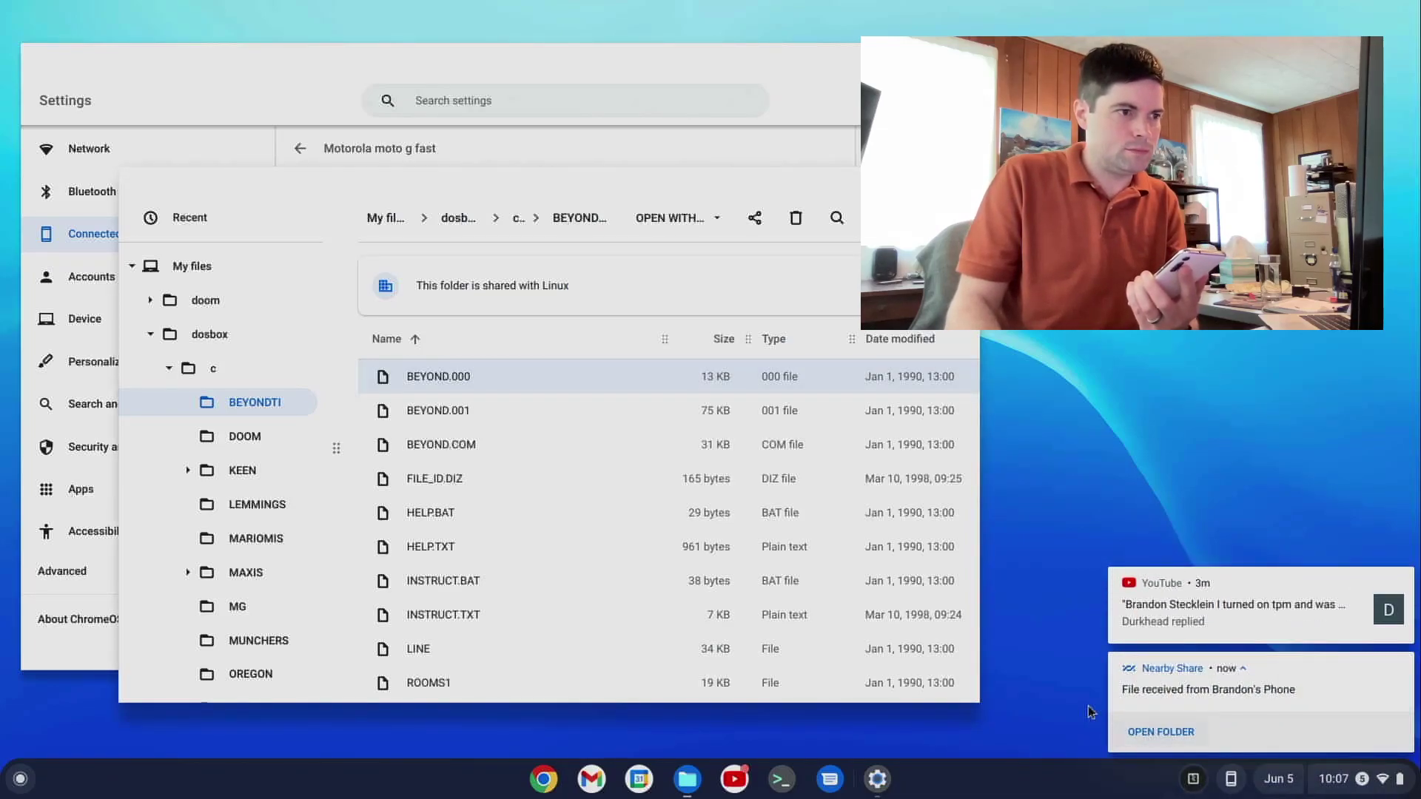
pyautogui.click(1130, 727)
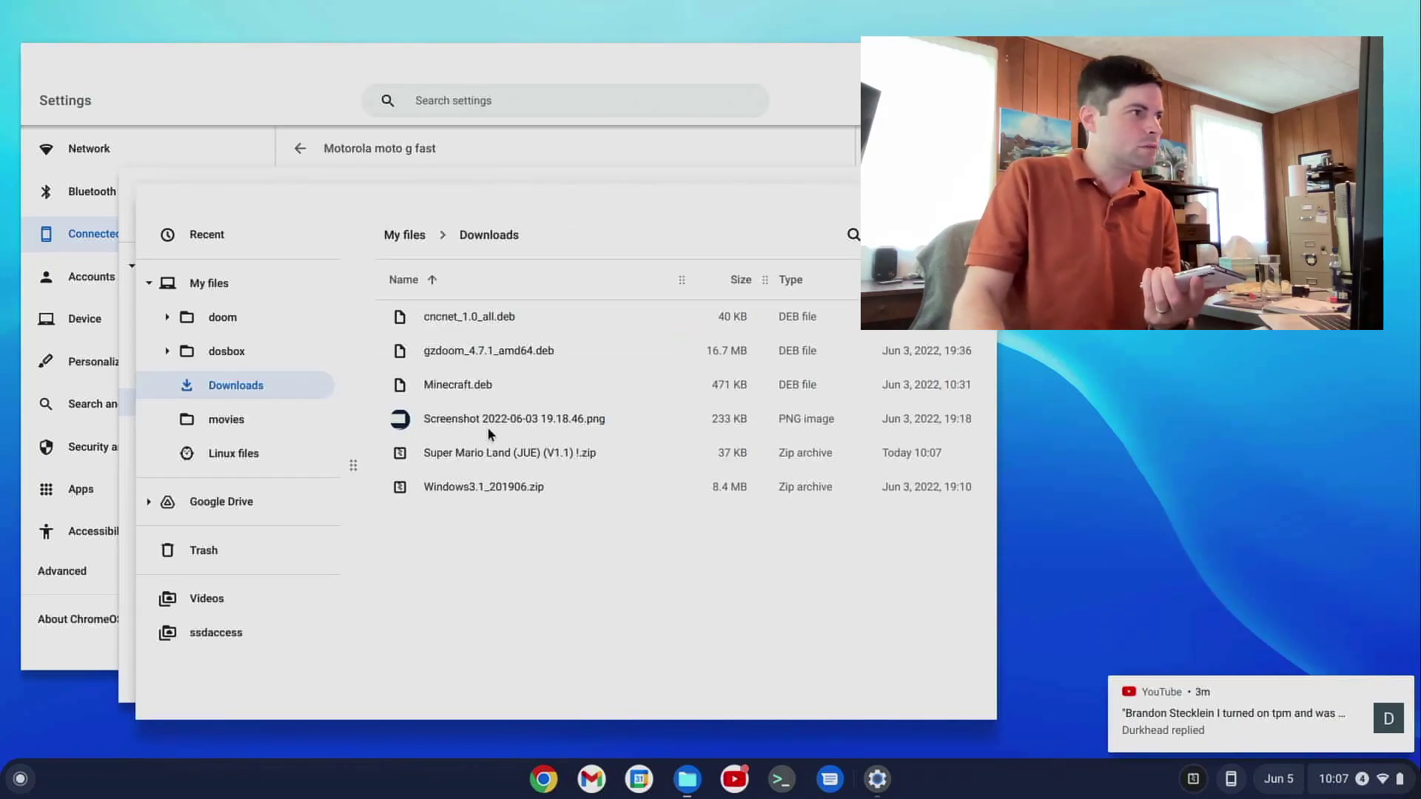
pyautogui.click(500, 451)
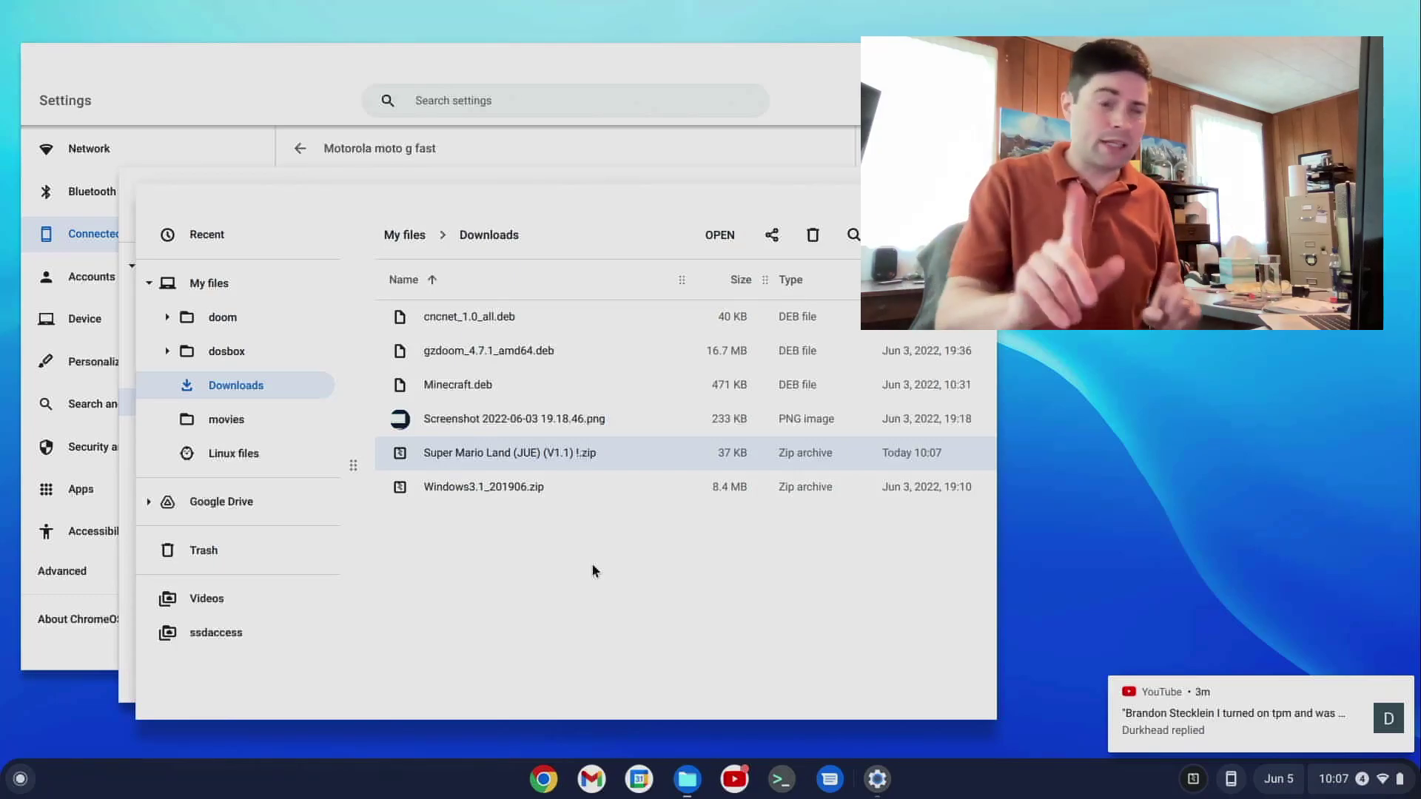
# Step: Launch the Messages web app, reposition its window, and continue past the welcome screen to the QR code
pyautogui.click(823, 777)
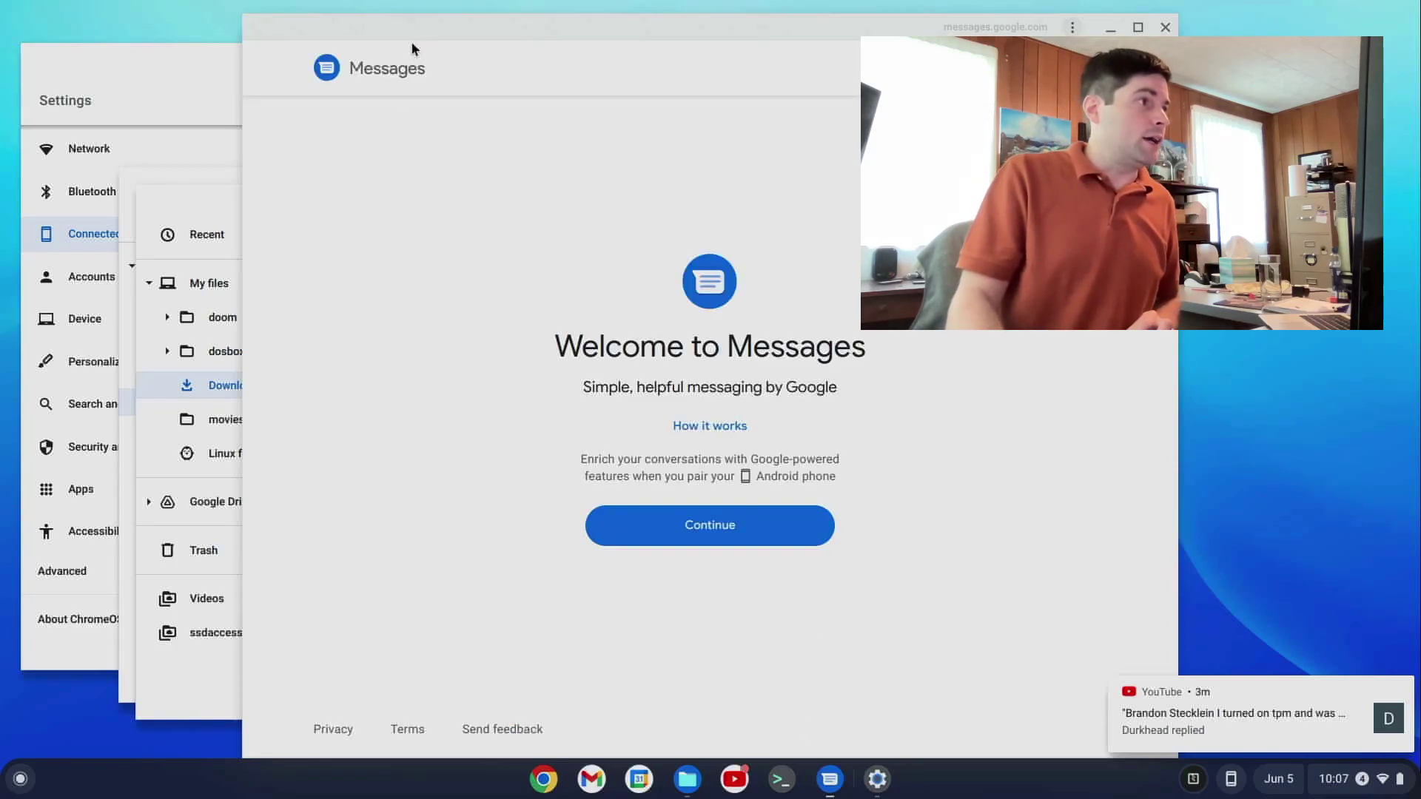
pyautogui.moveTo(311, 29); pyautogui.dragTo(359, 108)
pyautogui.click(544, 558)
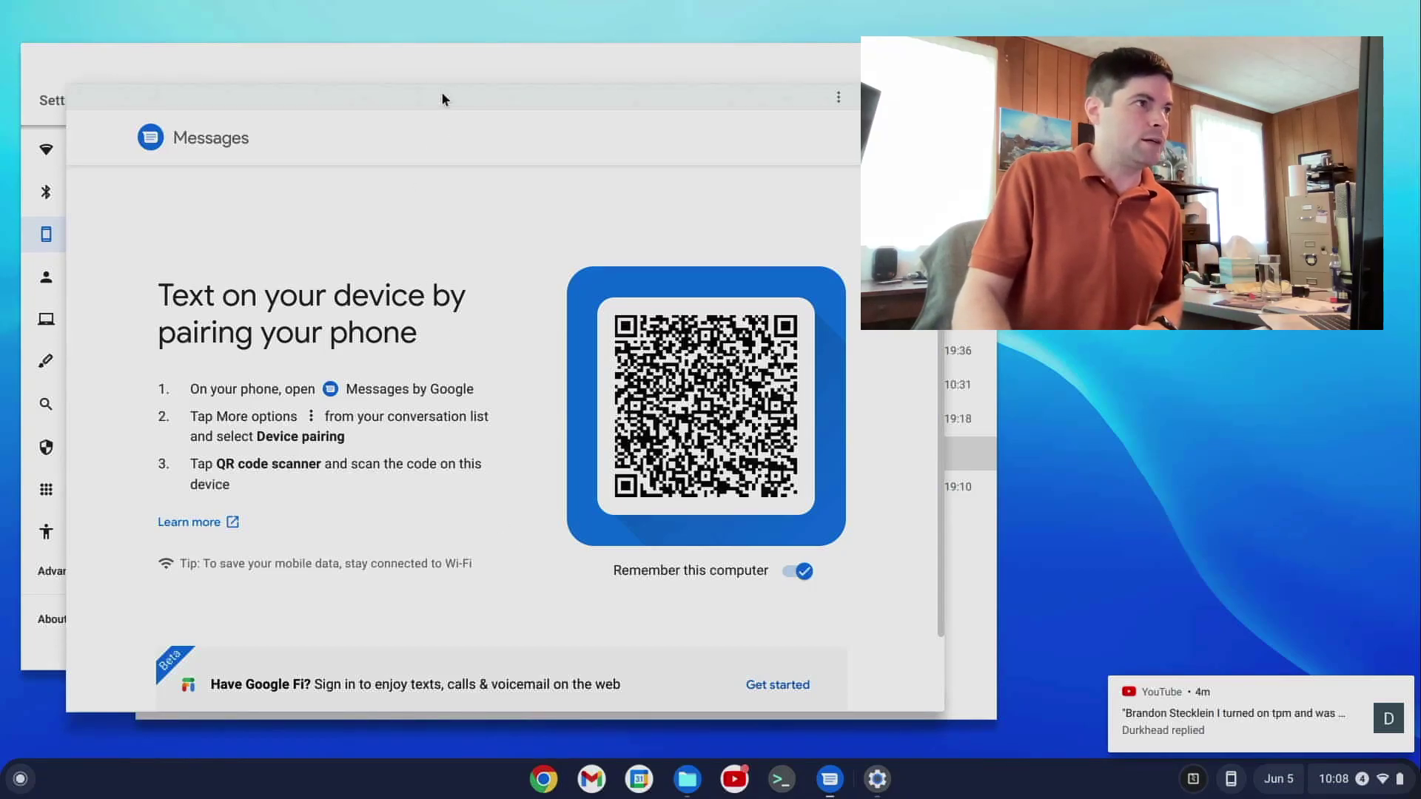
# Step: Move the Messages window left and down, then open its three-dot options menu
pyautogui.moveTo(443, 99); pyautogui.dragTo(377, 136)
pyautogui.click(769, 137)
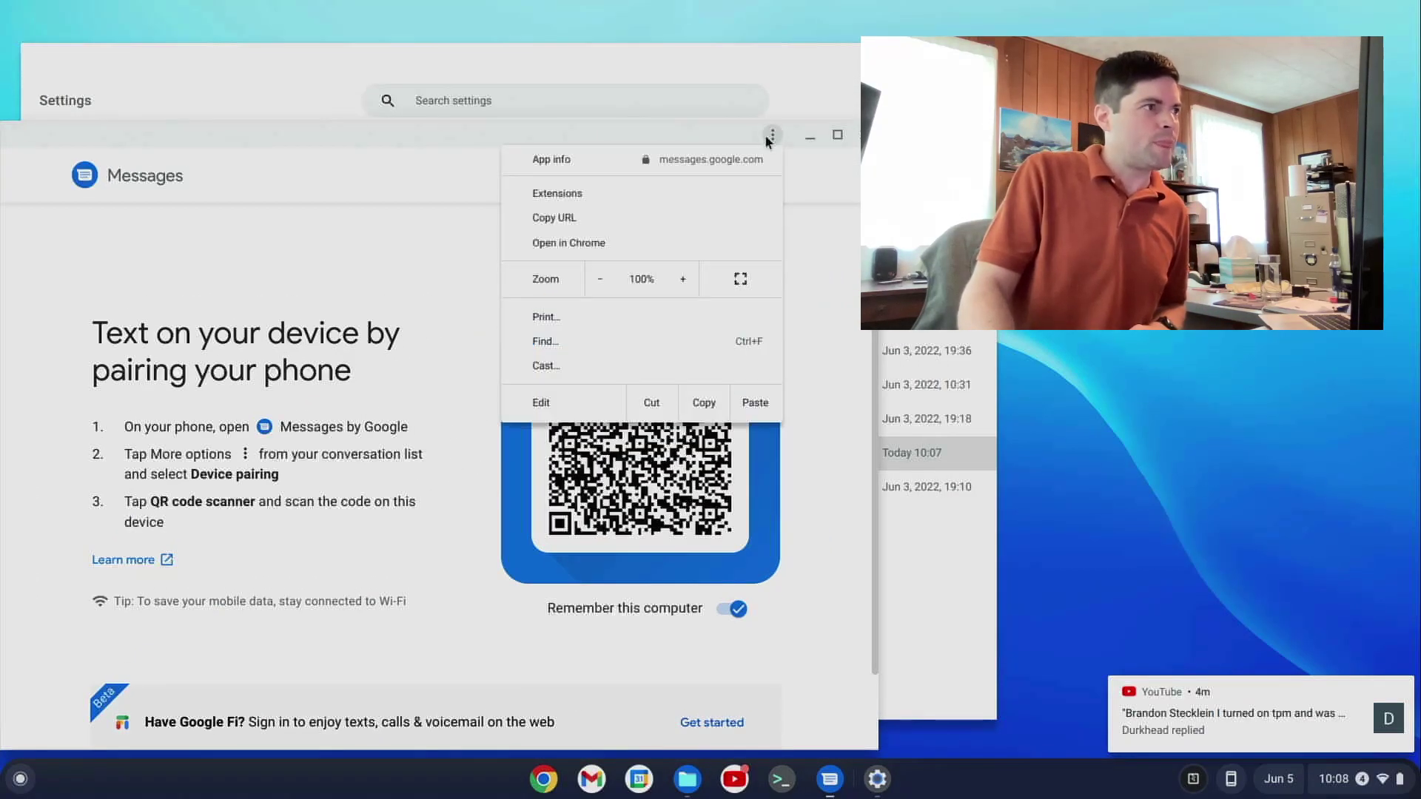